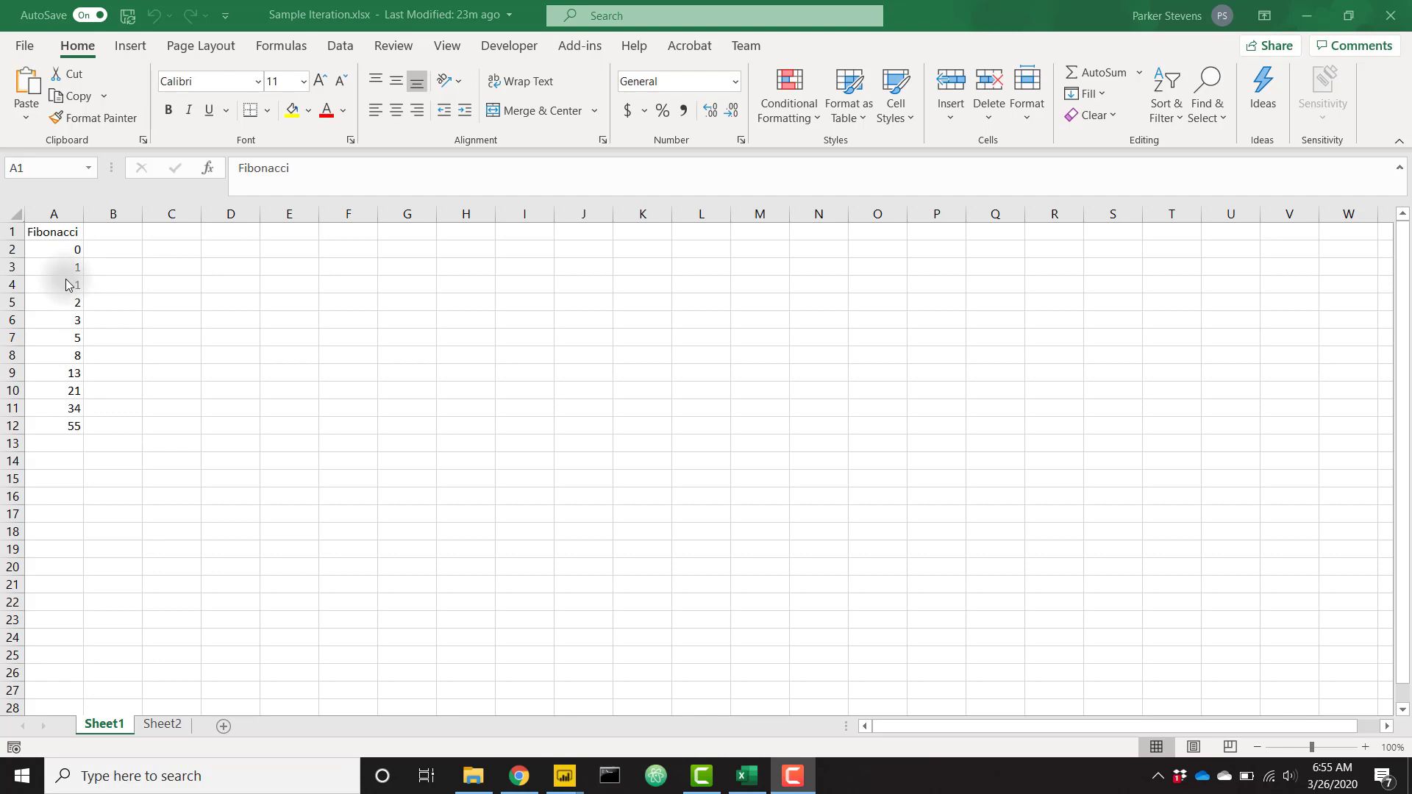
# Open Sheet2 of Sample Iteration.xlsx, which holds Performance and Advanced Calc values in rows 2–12.
pyautogui.click(157, 723)
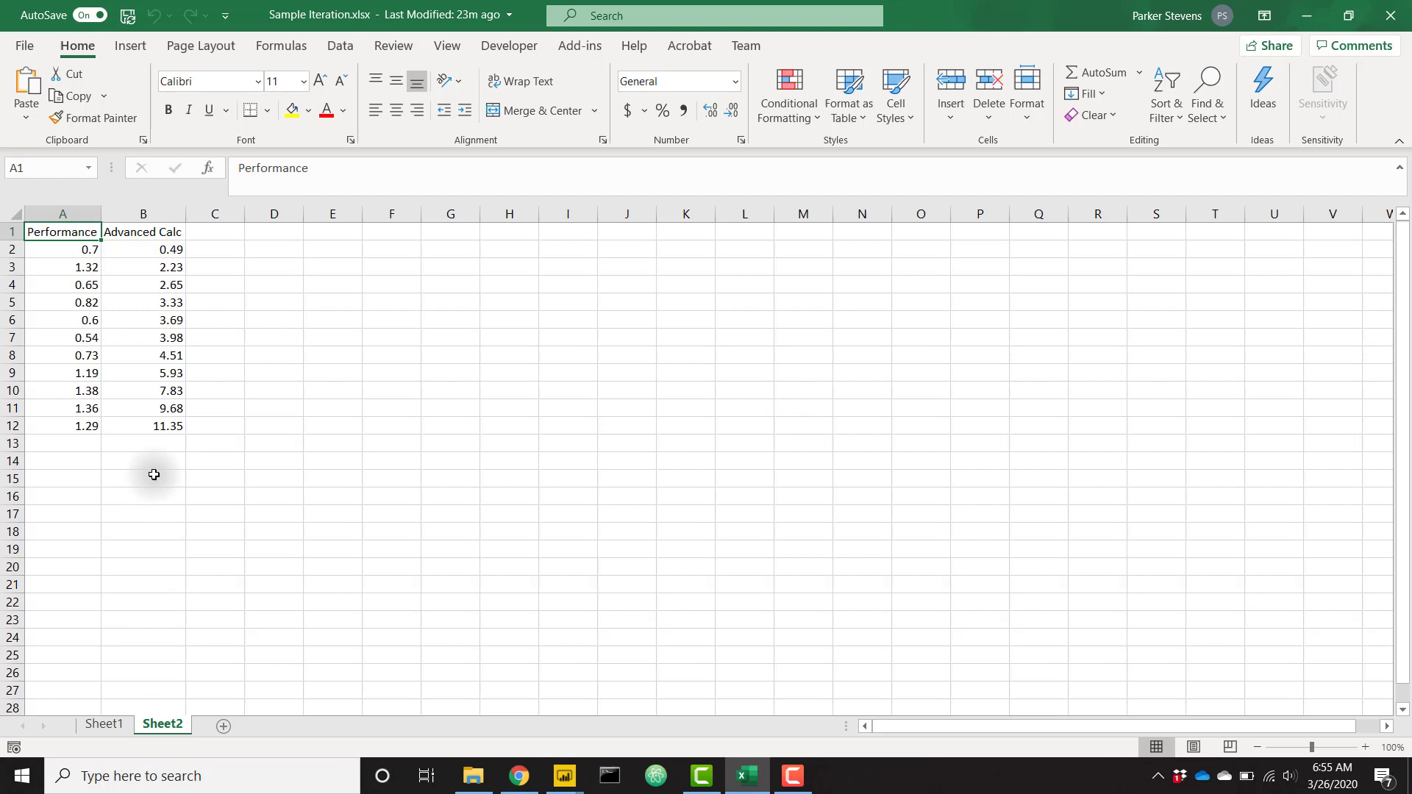
# Bring the BI Elite Training site forward and jump to its Power BI course list.
pyautogui.click(519, 776)
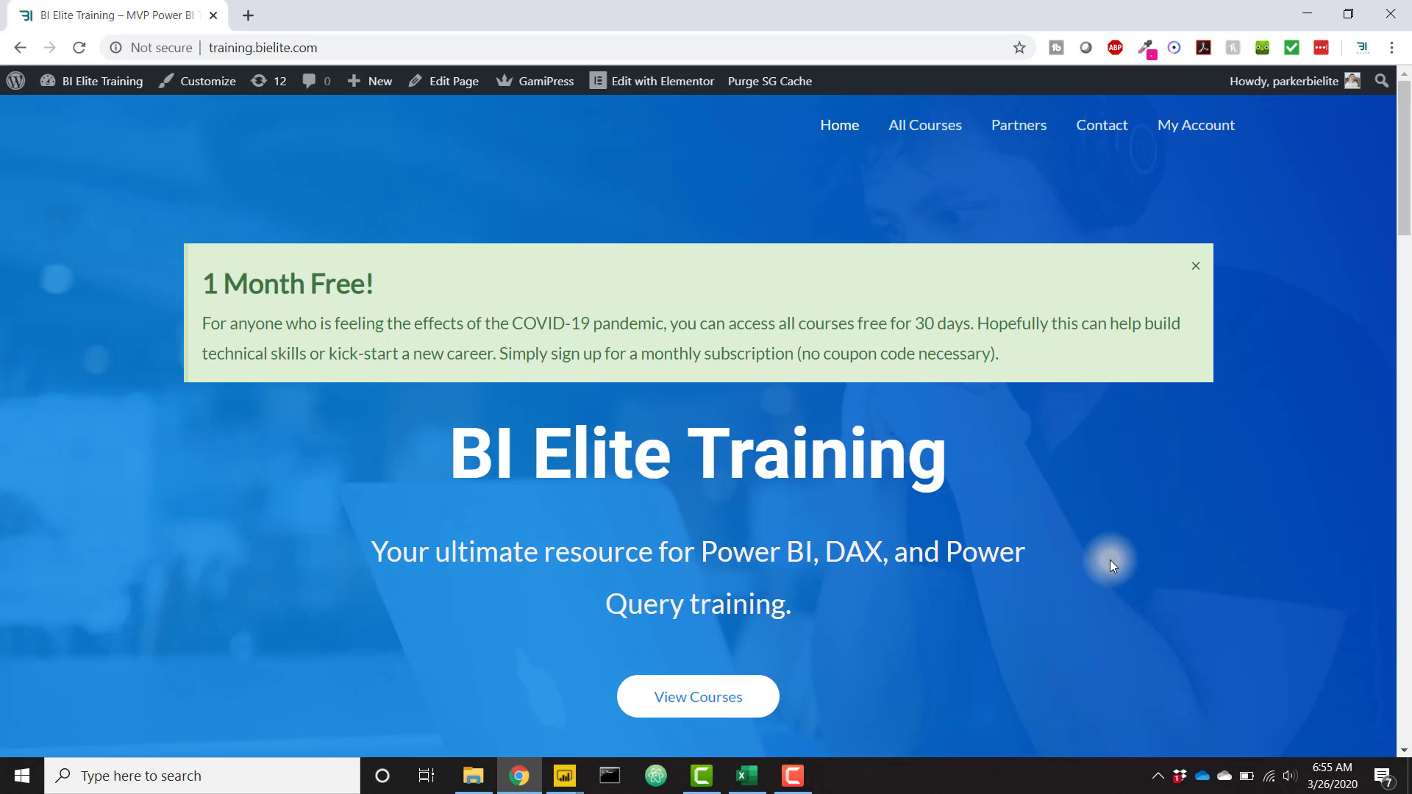
pyautogui.click(750, 699)
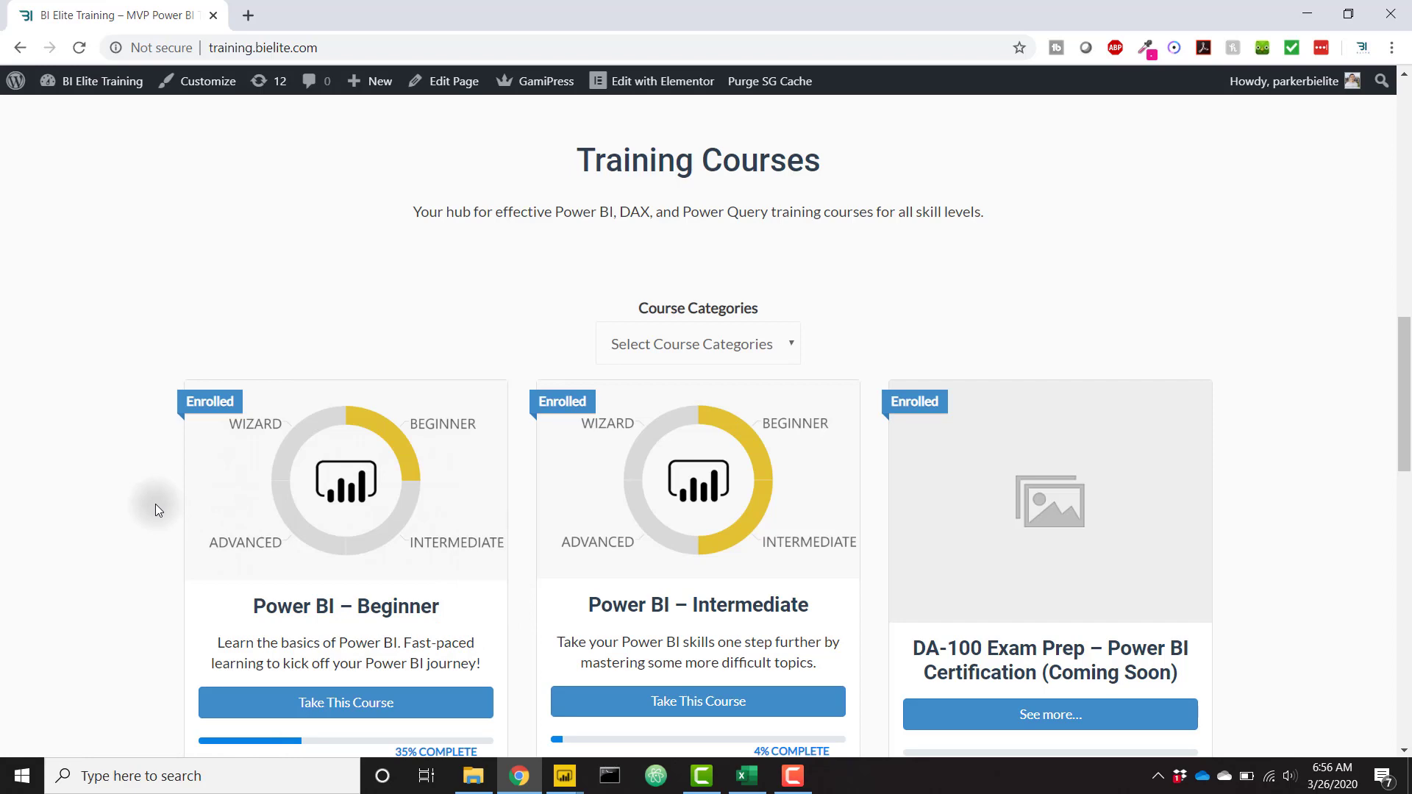
# Return to Excel's Sheet1 and inspect the seed values 0 and 1 and A4's formula.
pyautogui.click(745, 781)
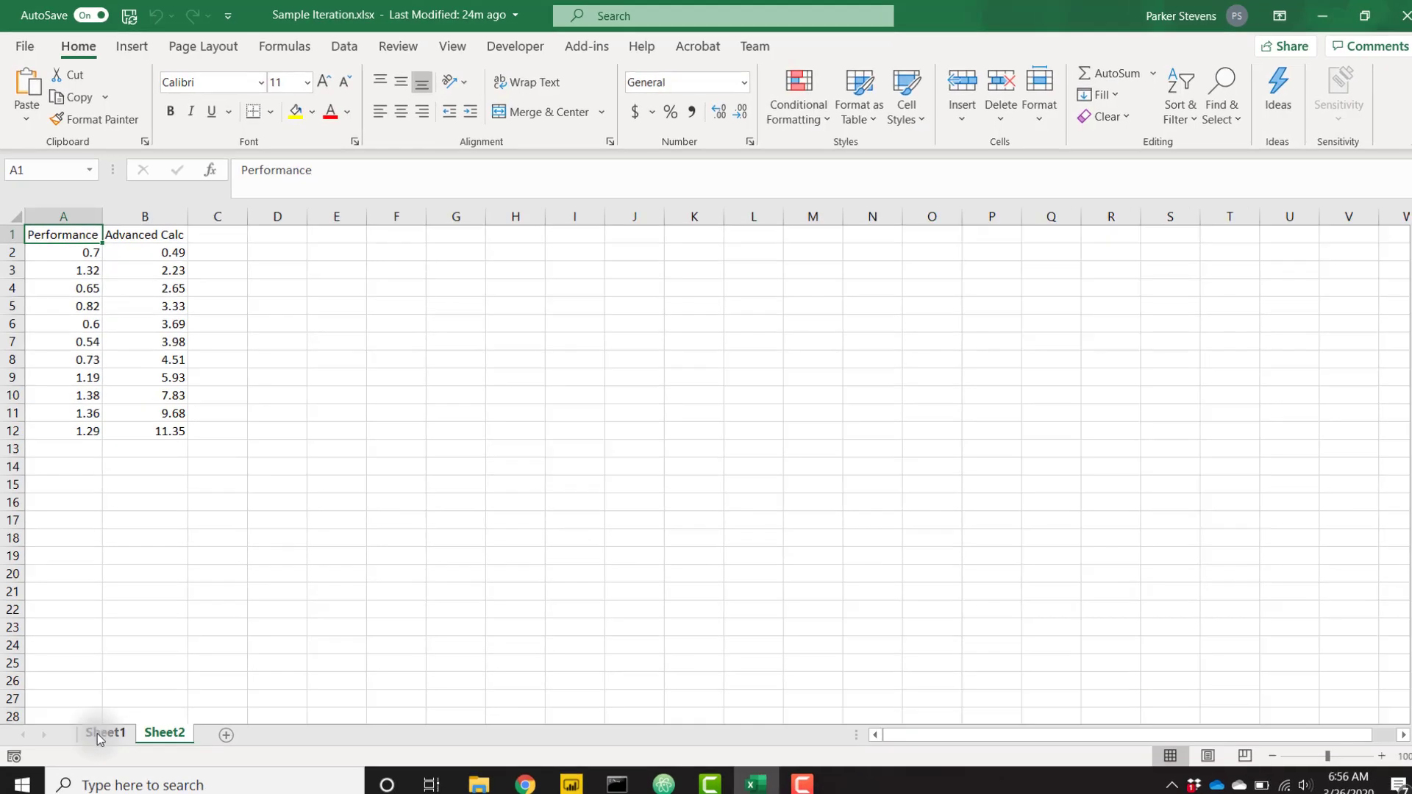
pyautogui.click(104, 726)
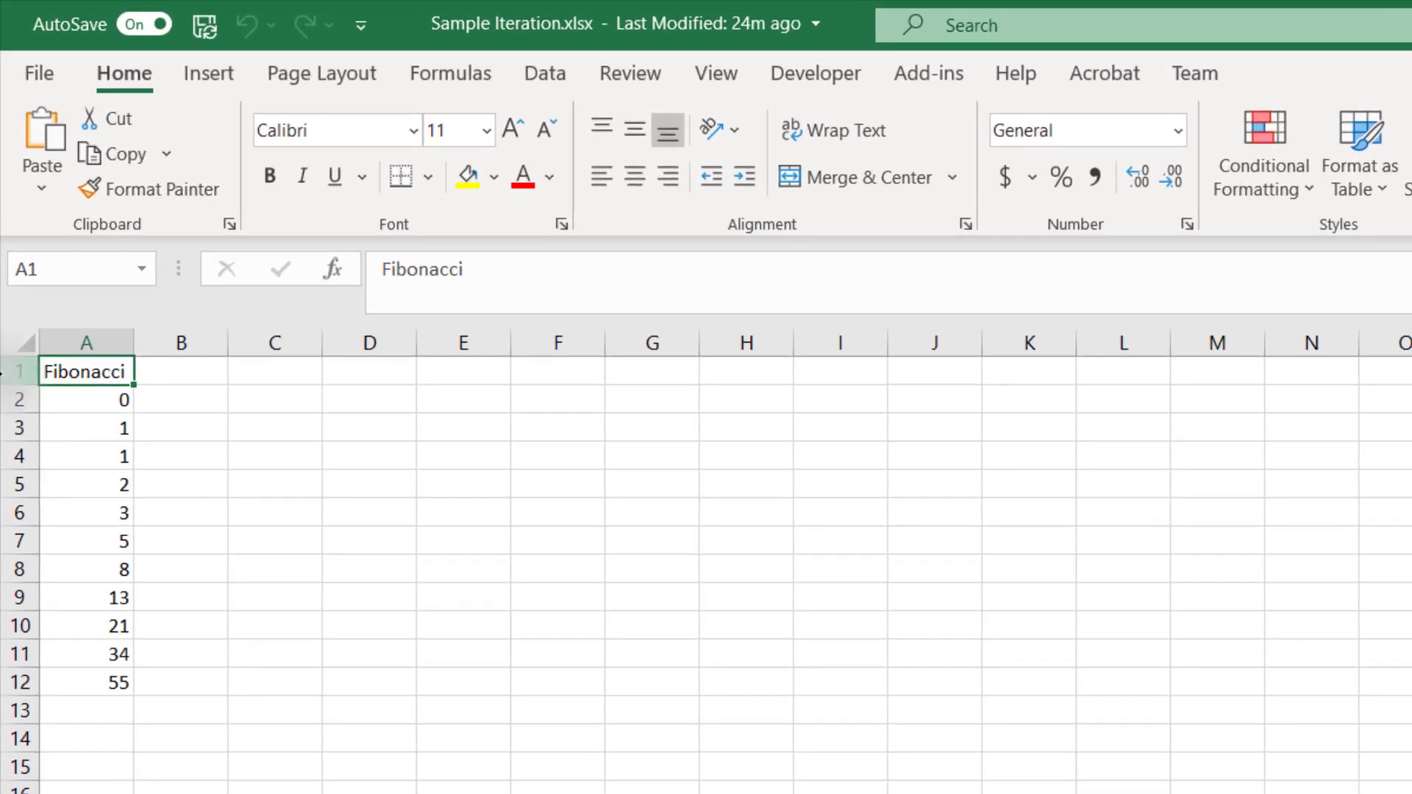
pyautogui.click(87, 400)
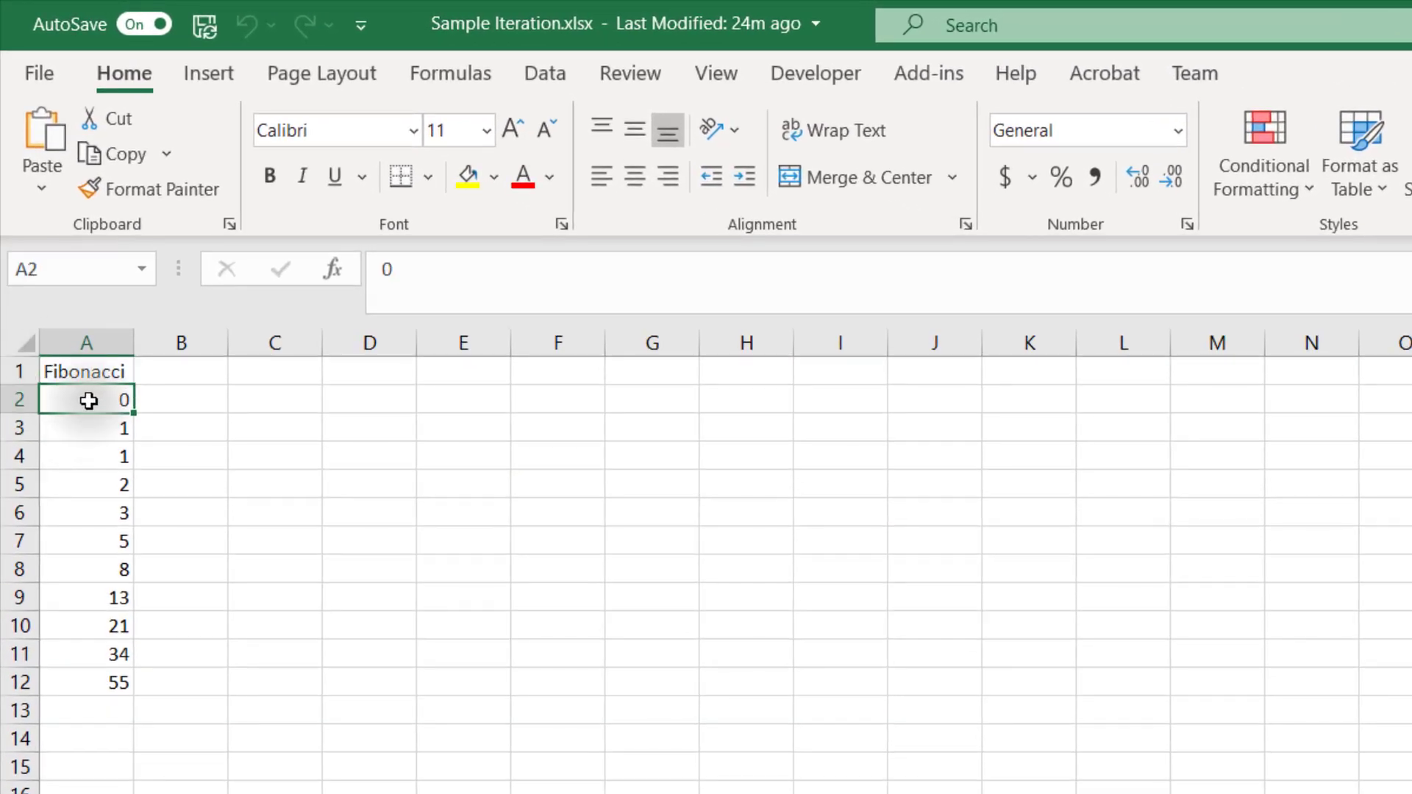
pyautogui.press('Down')
pyautogui.press('Down')
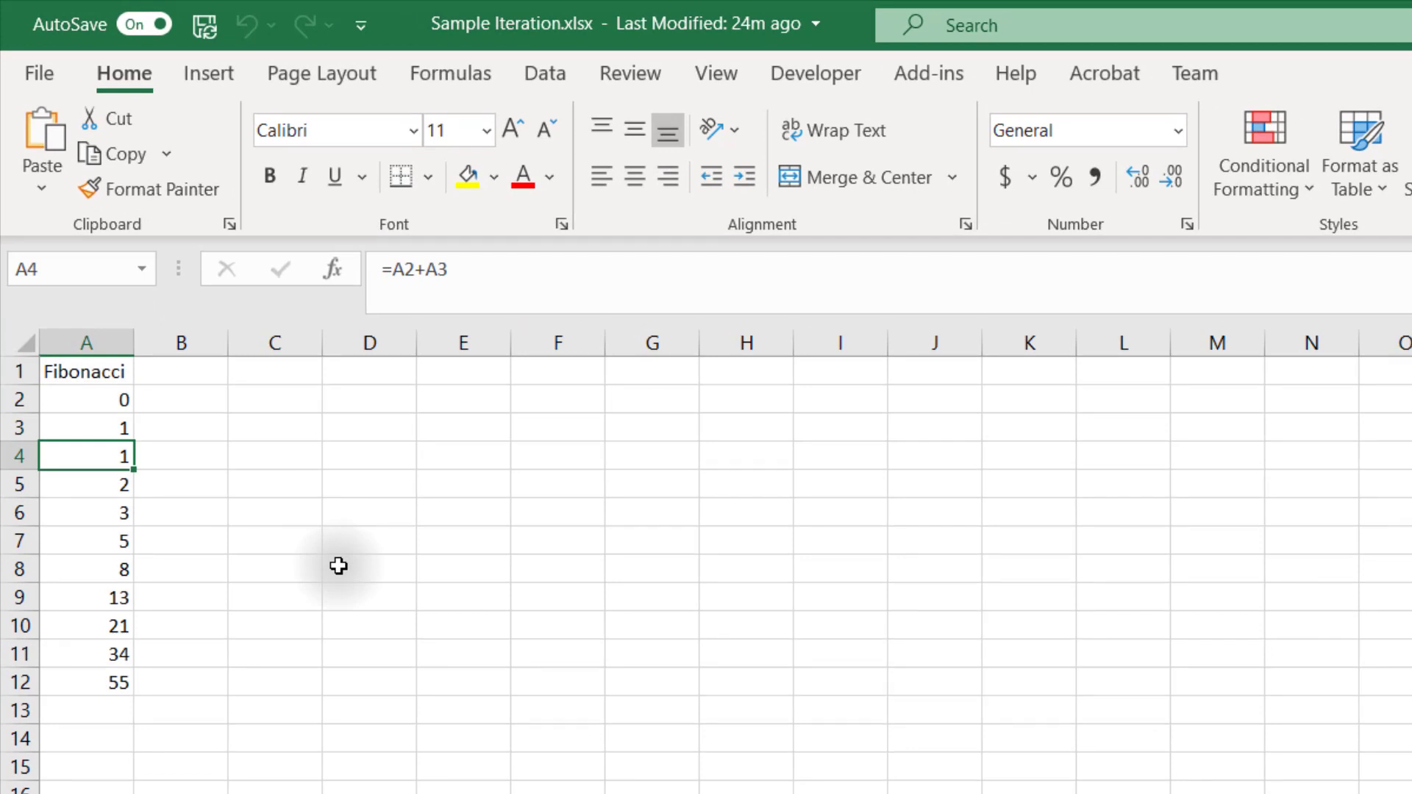
pyautogui.press('Up')
pyautogui.press('Up')
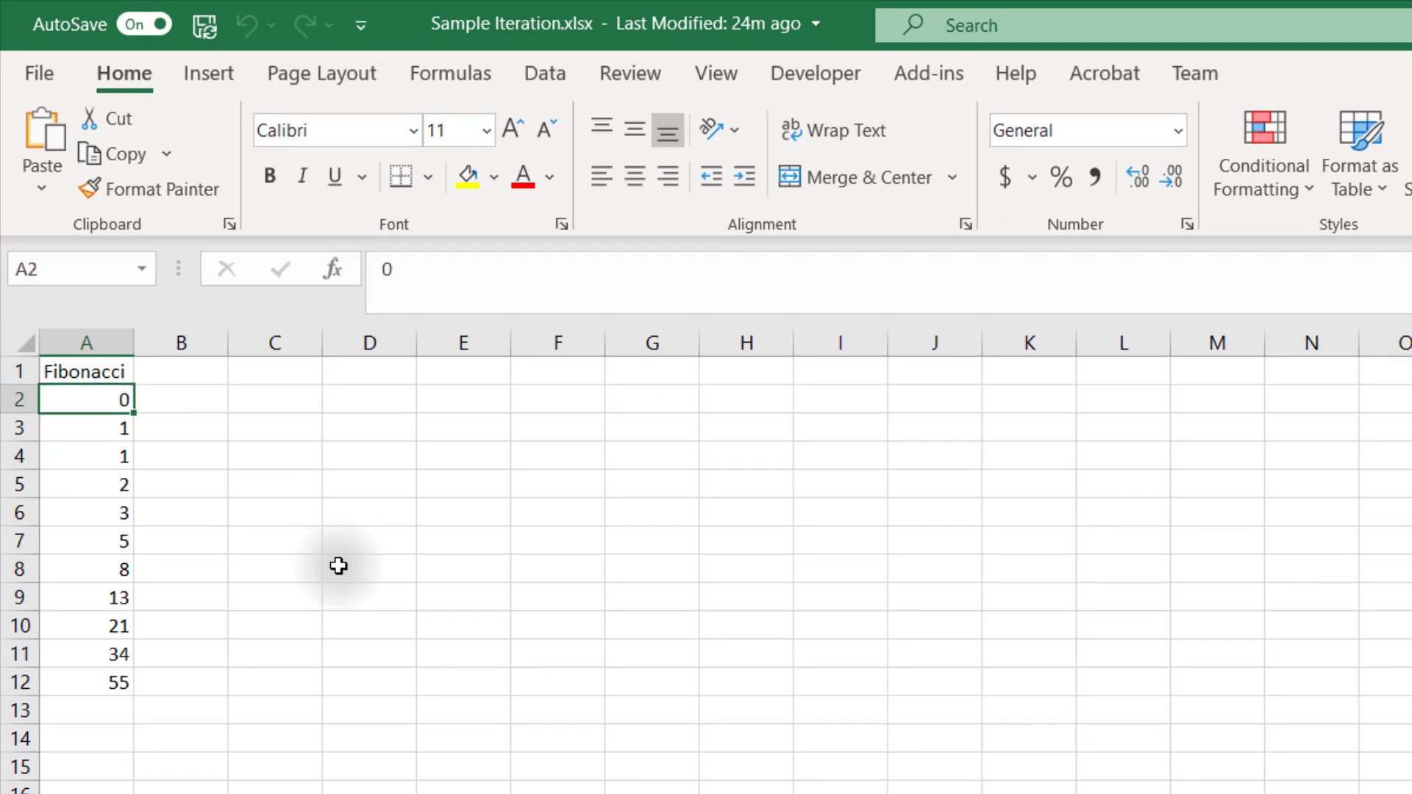
pyautogui.press('Down')
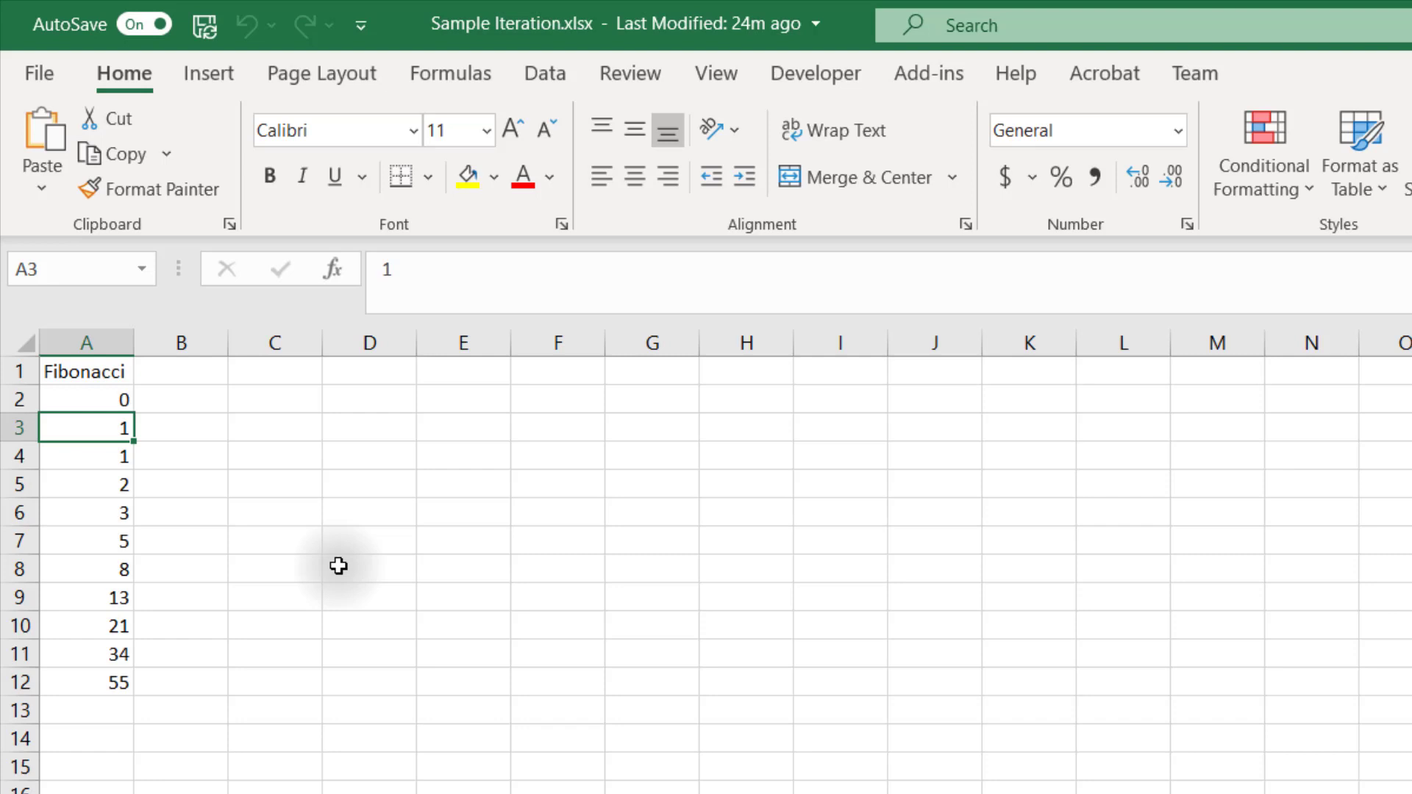
pyautogui.press('Down')
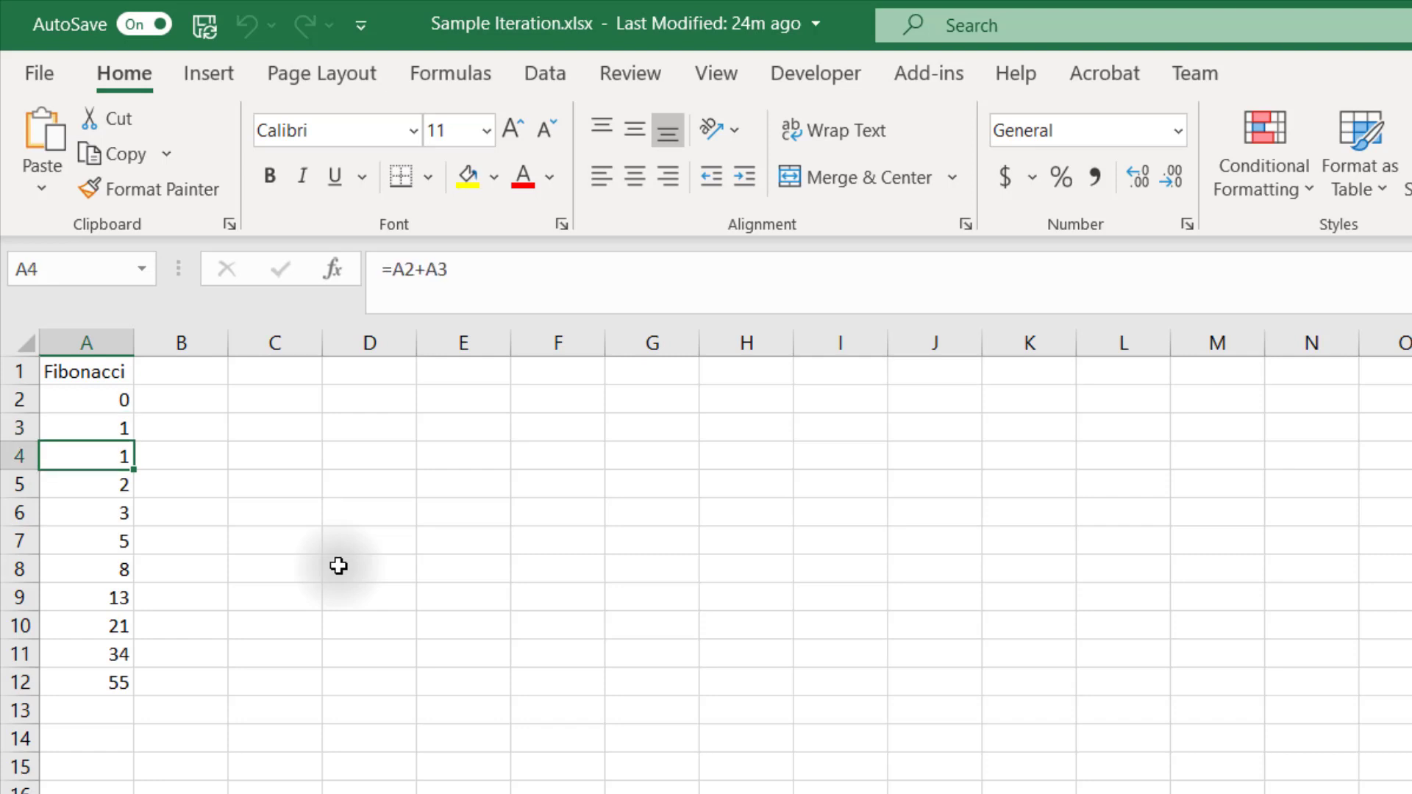
# Step through A4–A7, comparing each formula that sums the two cells above.
pyautogui.click(109, 398)
pyautogui.press('Down')
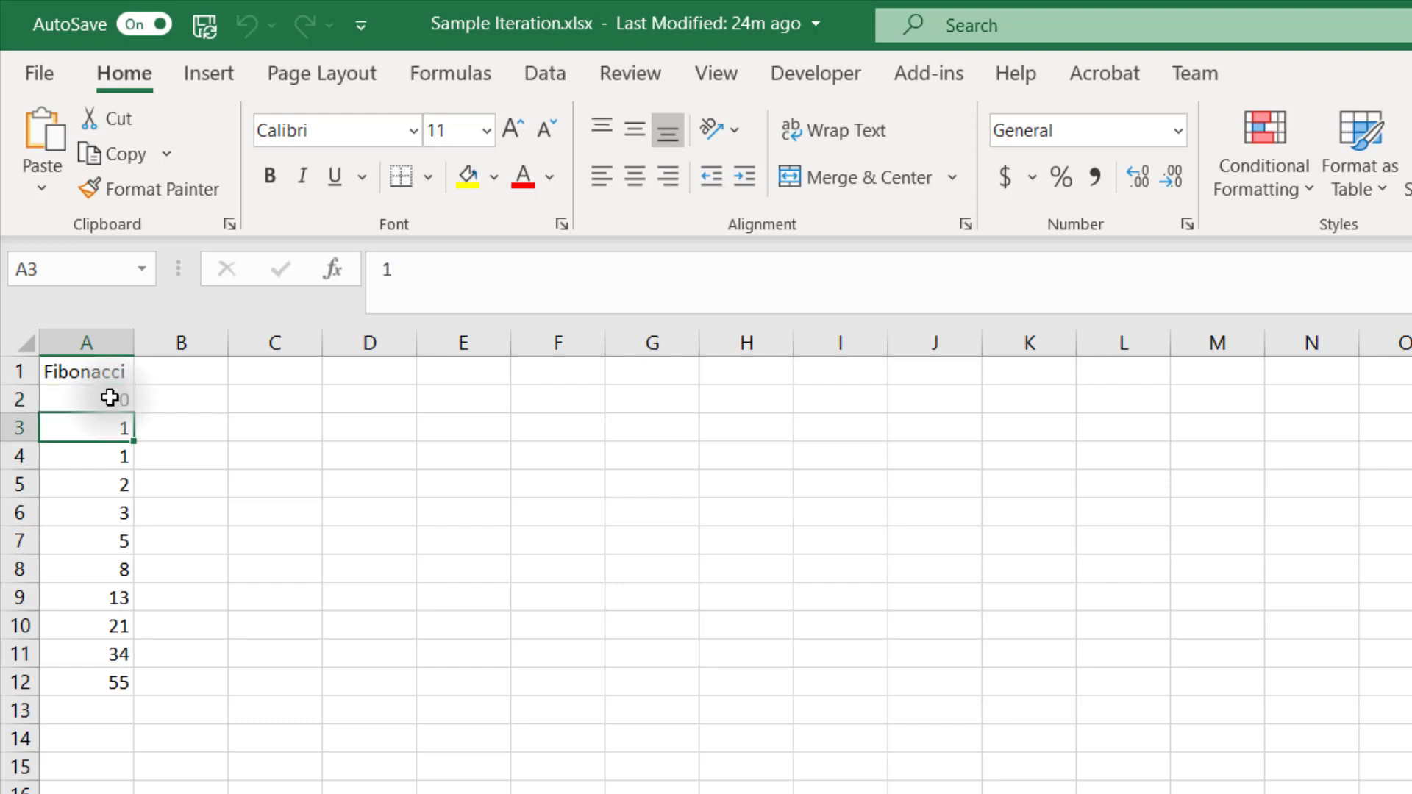
pyautogui.press('Down')
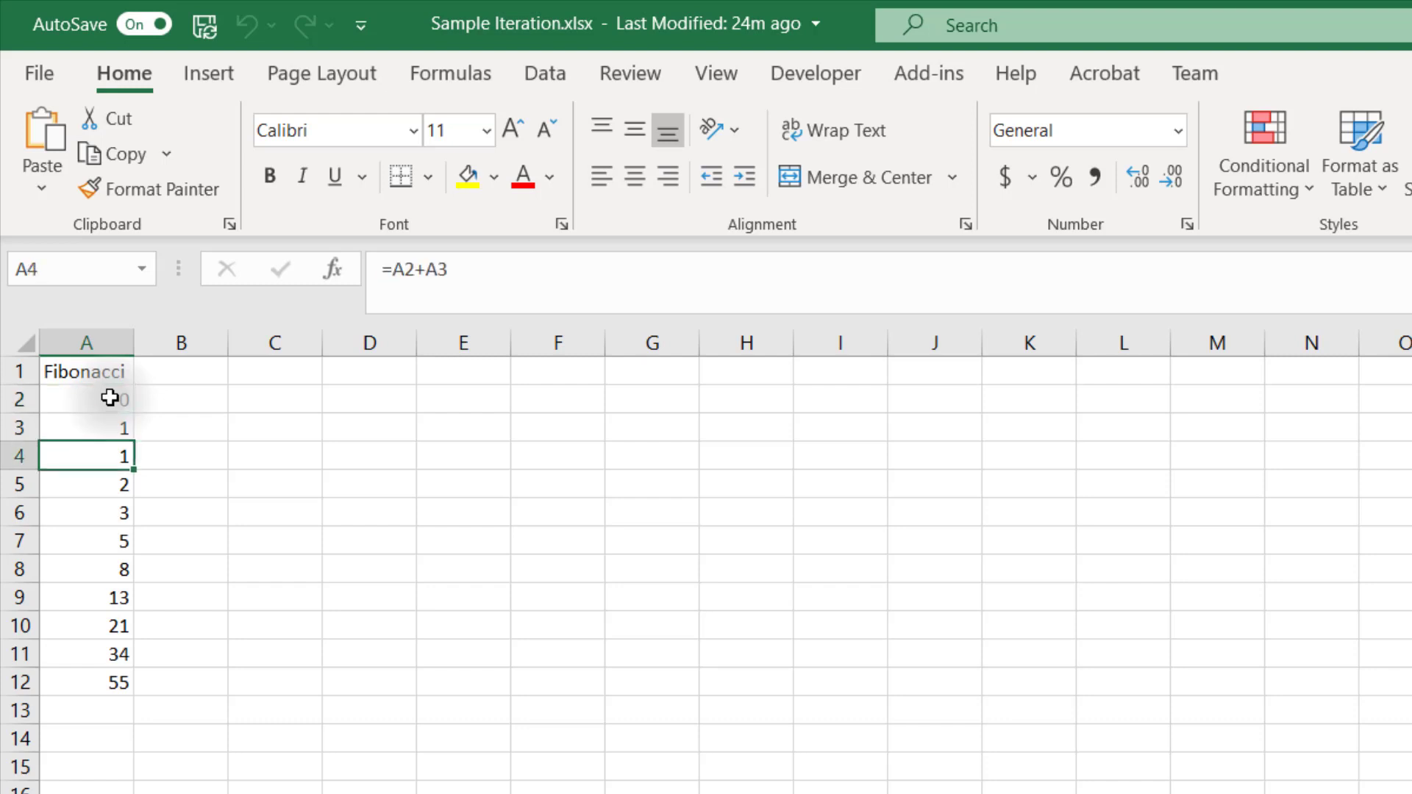
pyautogui.press('Down')
pyautogui.press('Up')
pyautogui.press('Down')
pyautogui.press('Down')
pyautogui.press('Up')
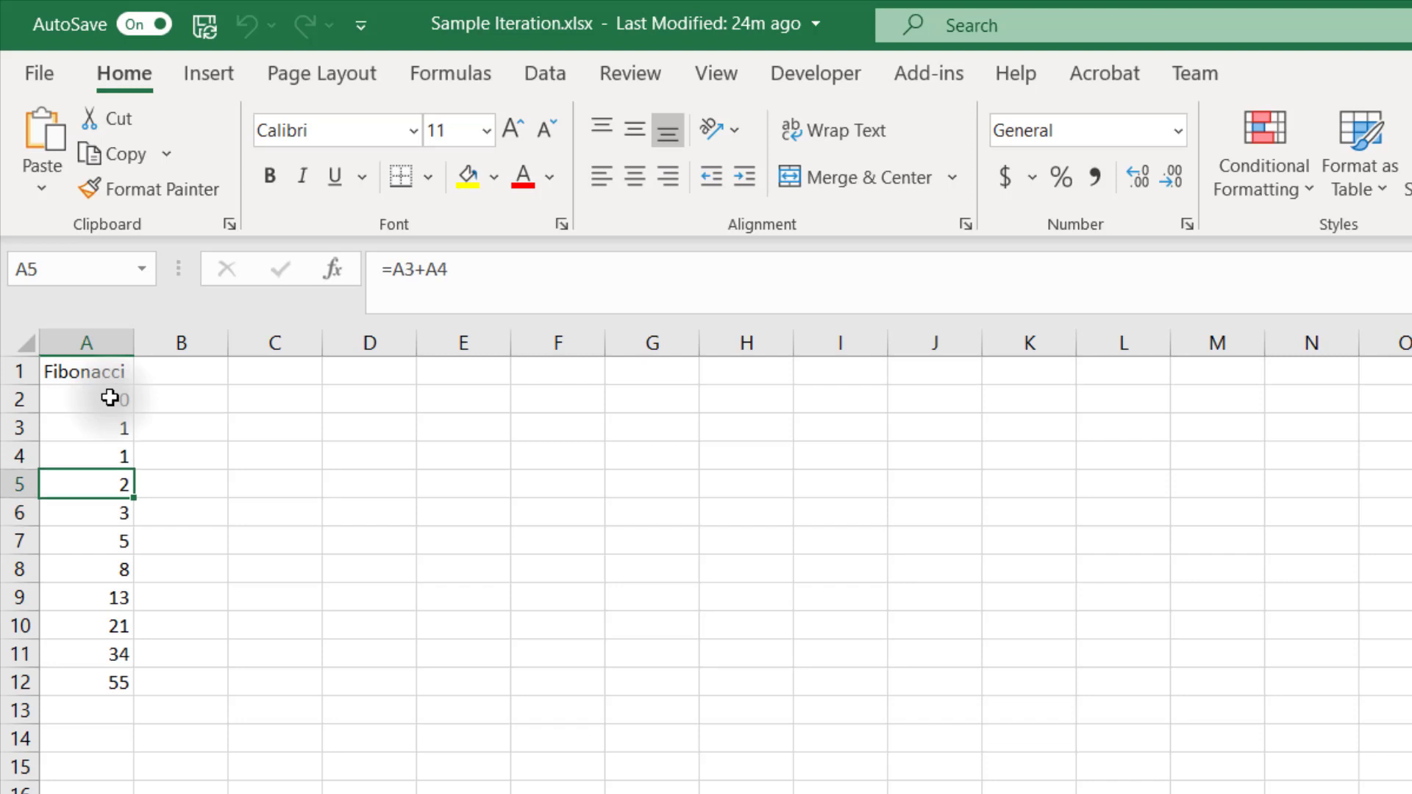
pyautogui.press('Down')
pyautogui.press('Down')
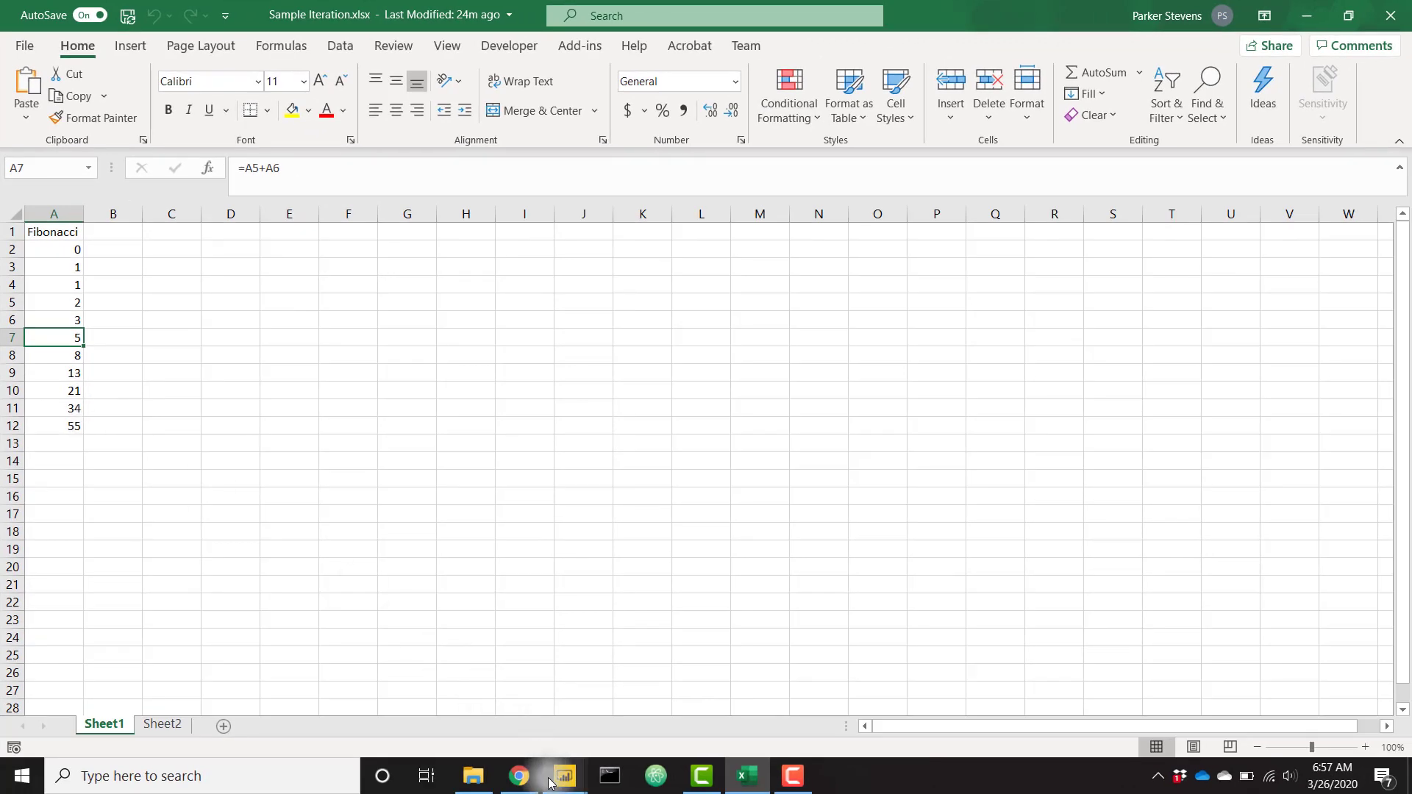
# Close the Excel workbook, leaving the Power Query Editor in front.
pyautogui.moveTo(552, 780)
pyautogui.click(682, 696)
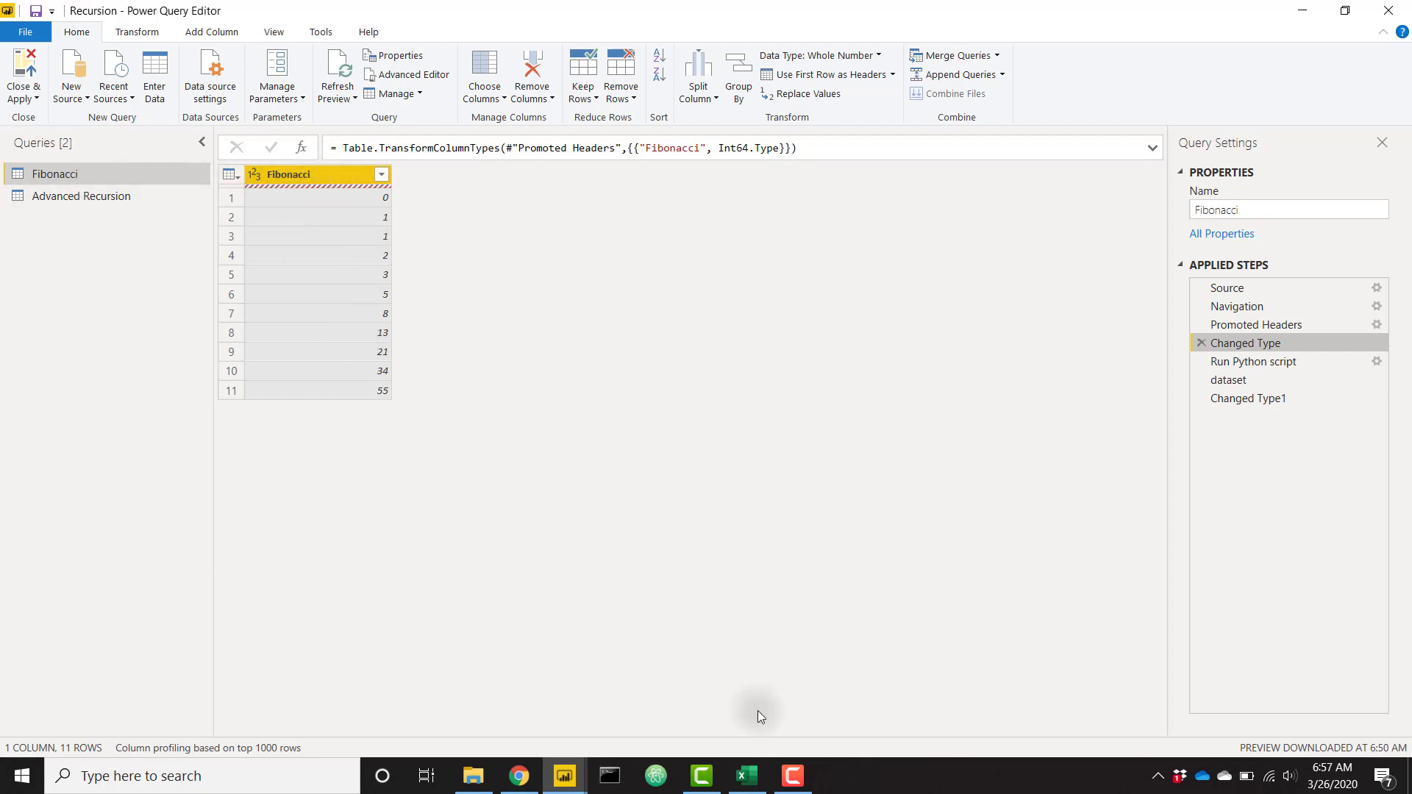
pyautogui.click(747, 776)
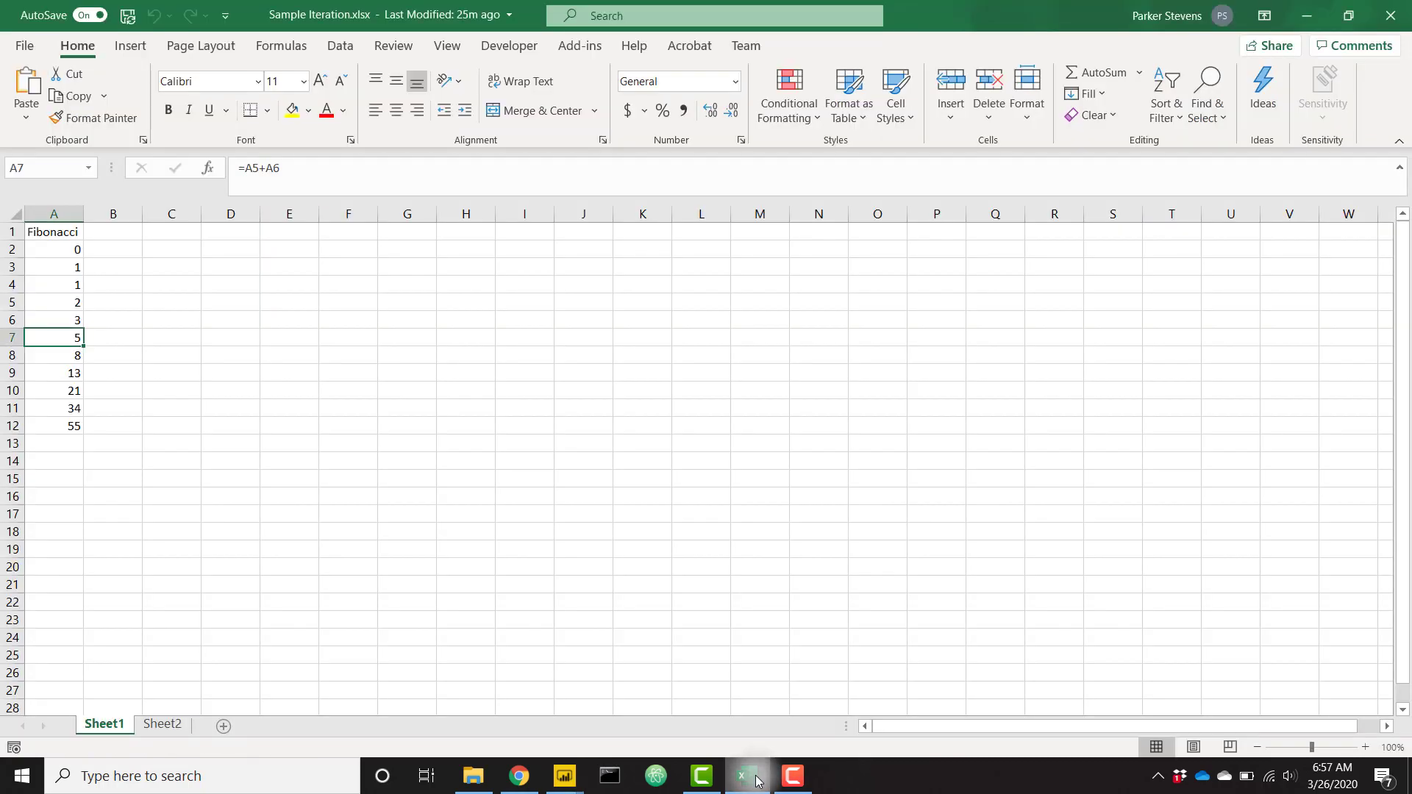
pyautogui.click(1404, 24)
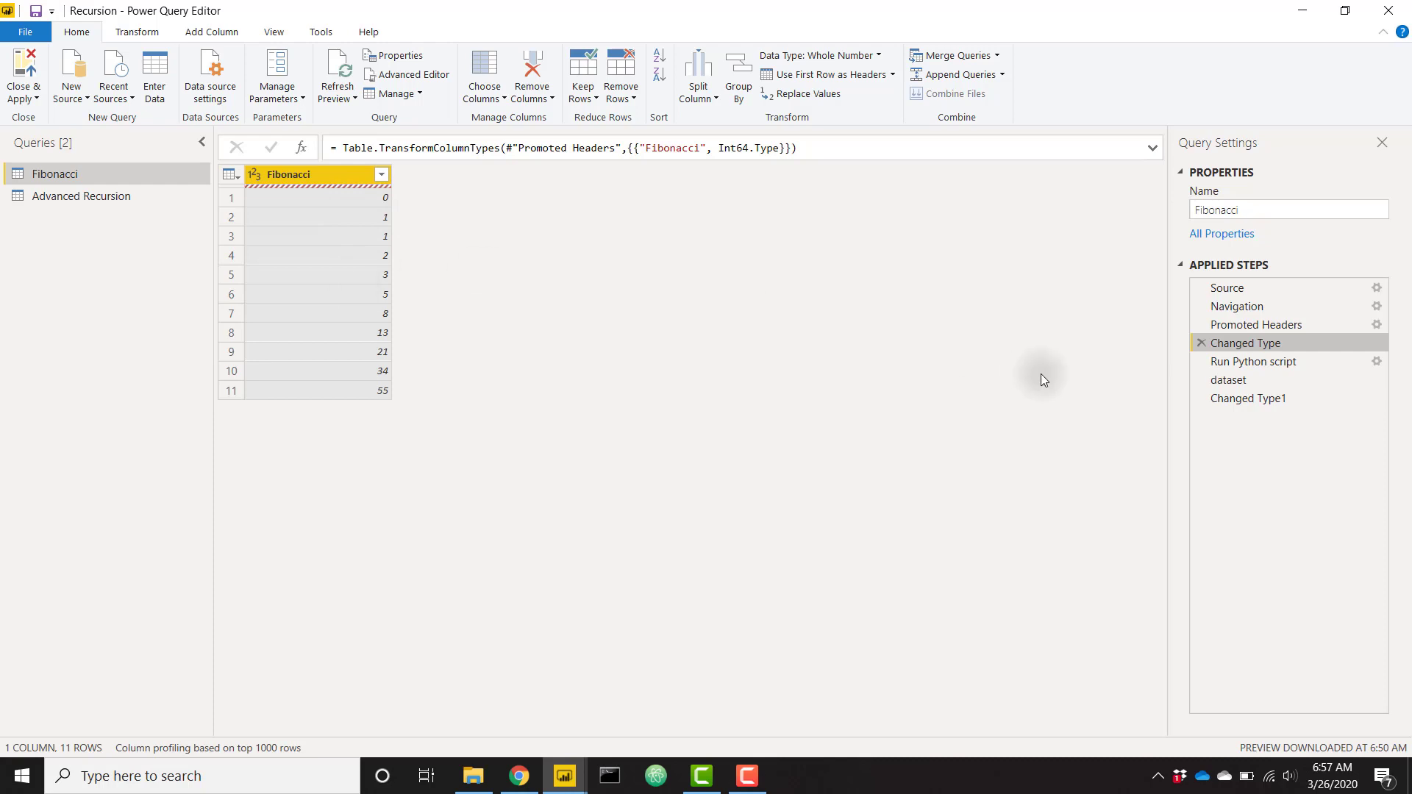
# Preview the Fibonacci query's Run Python script step, glancing at its script without changes.
pyautogui.click(1264, 361)
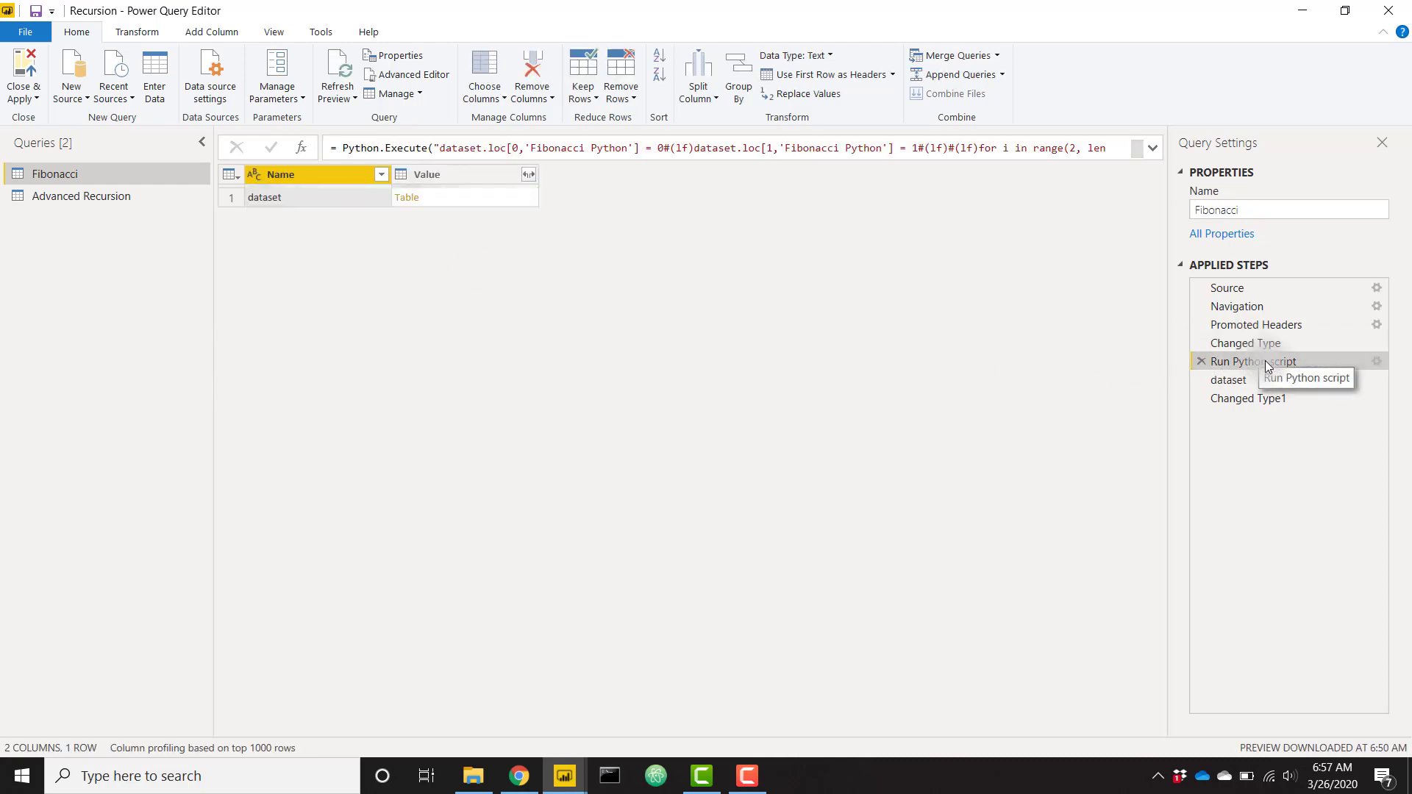
pyautogui.doubleClick(1265, 361)
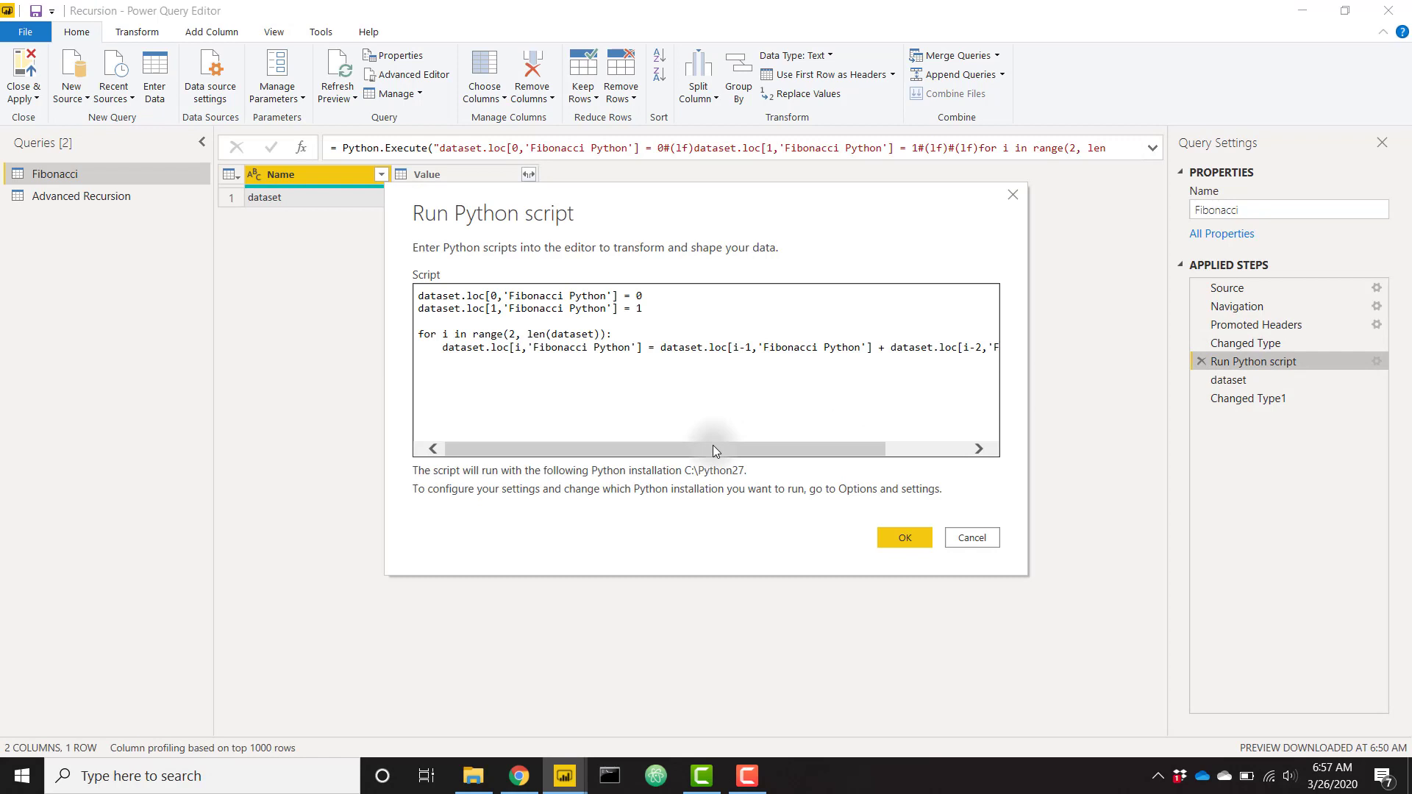
pyautogui.click(987, 541)
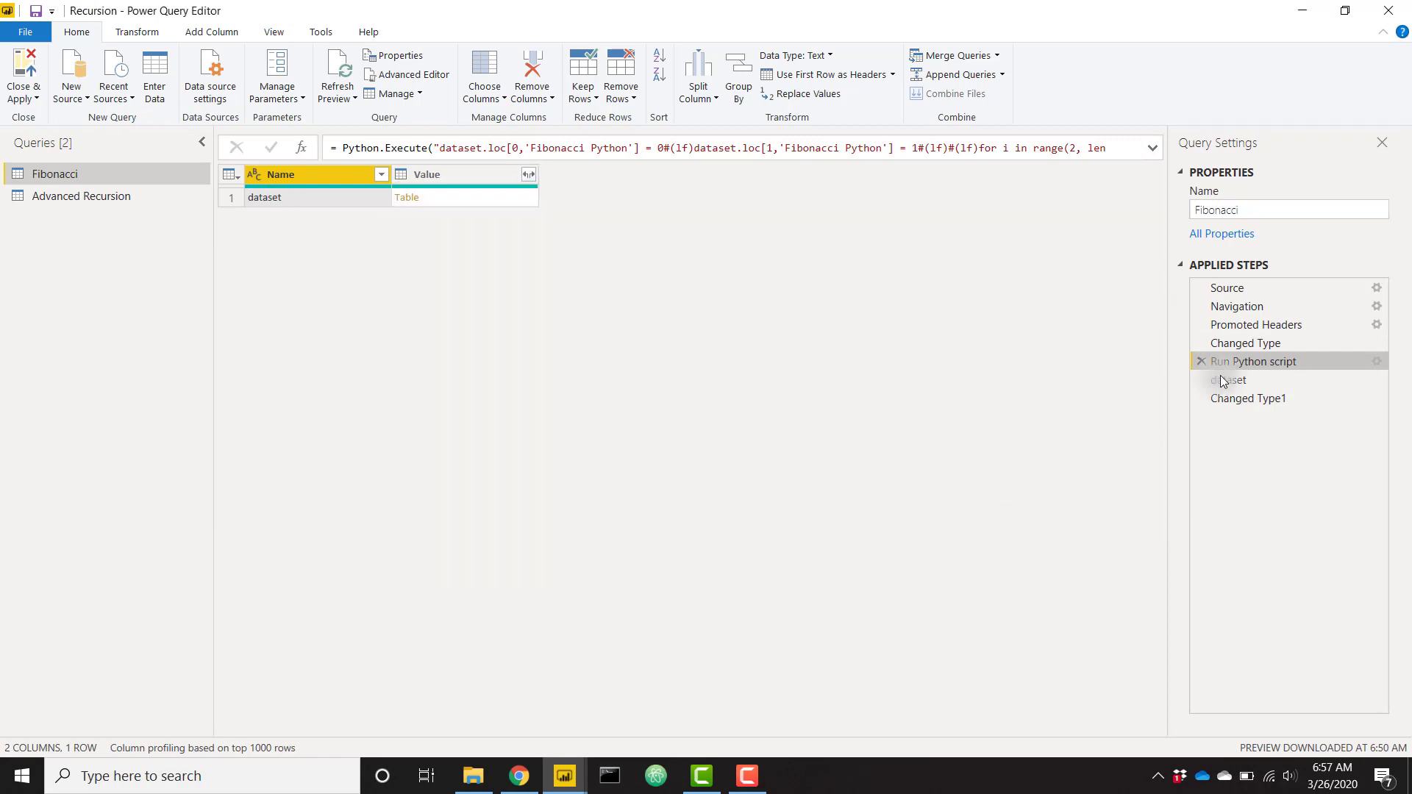
pyautogui.click(1277, 342)
pyautogui.click(126, 32)
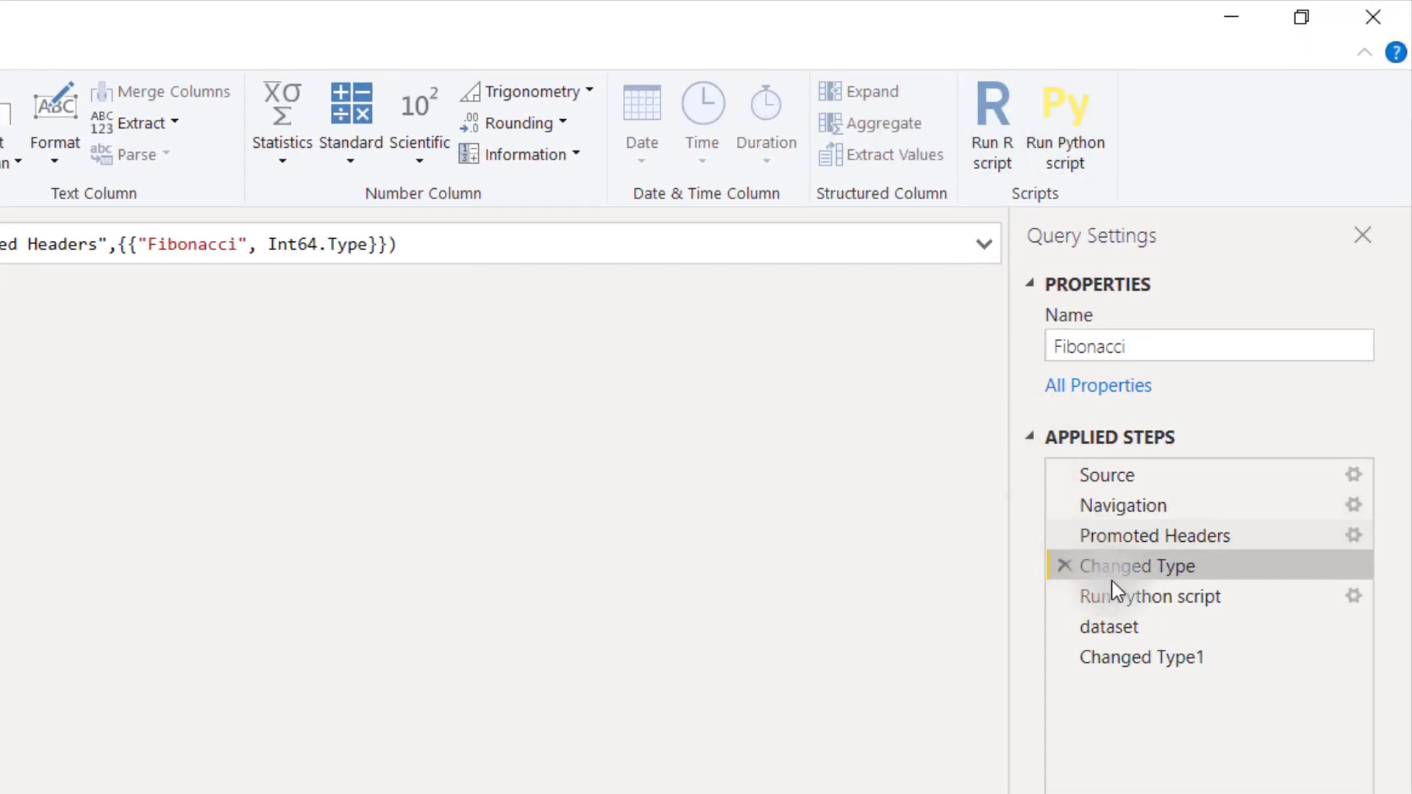
pyautogui.click(1145, 609)
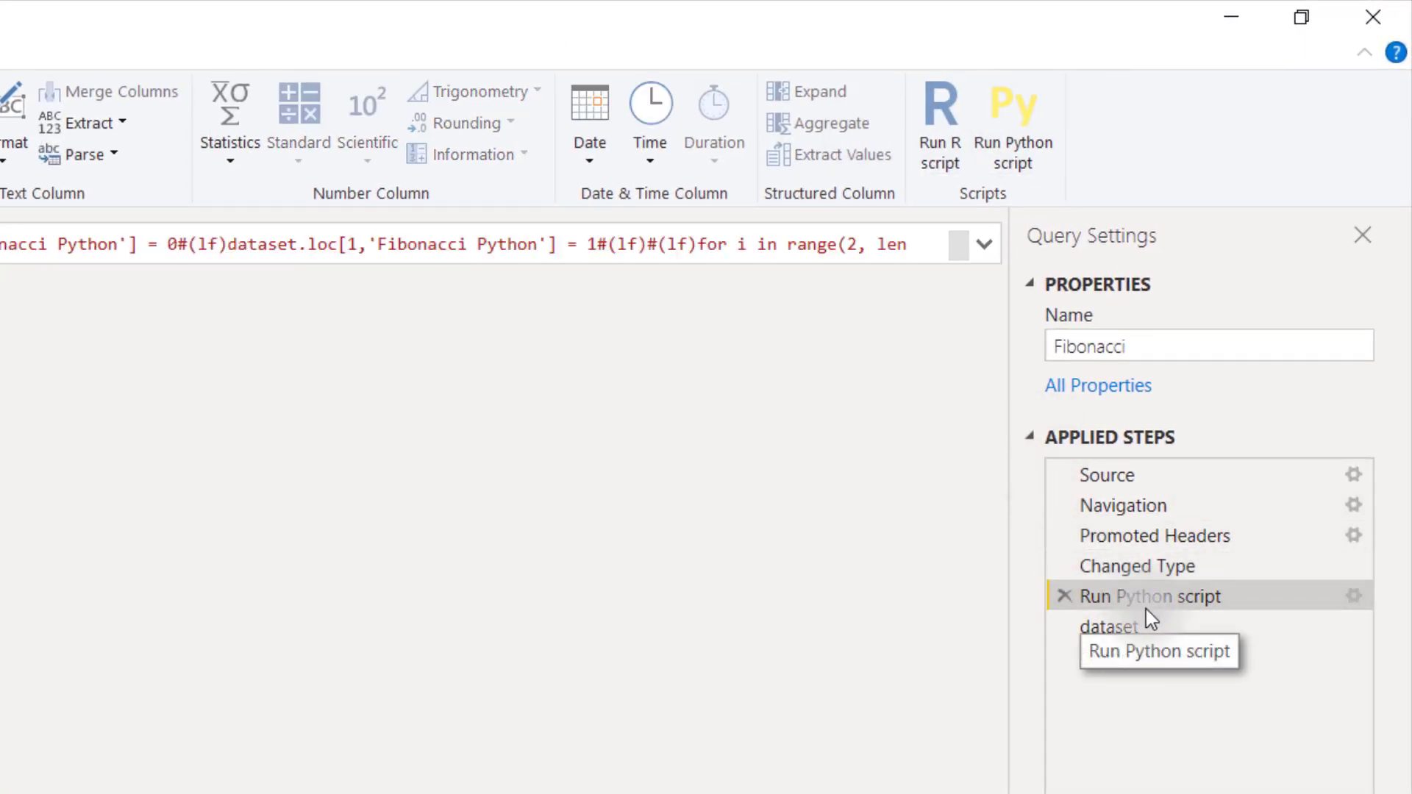
# Open the Run Python script code that seeds 'Fibonacci Python' with 0 and 1.
pyautogui.doubleClick(1146, 609)
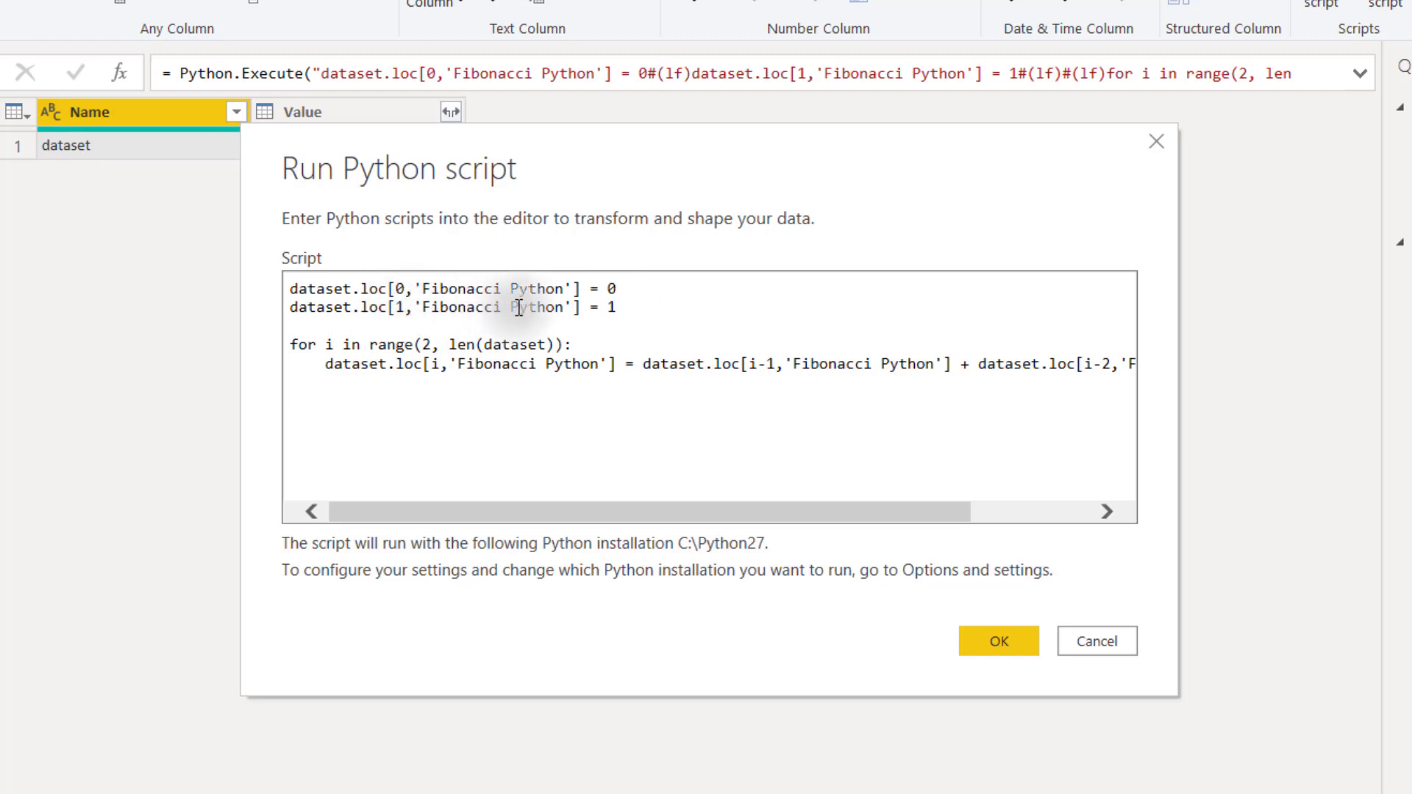
# Delete the for-loop lines from the Python script and apply it.
pyautogui.tripleClick(300, 359)
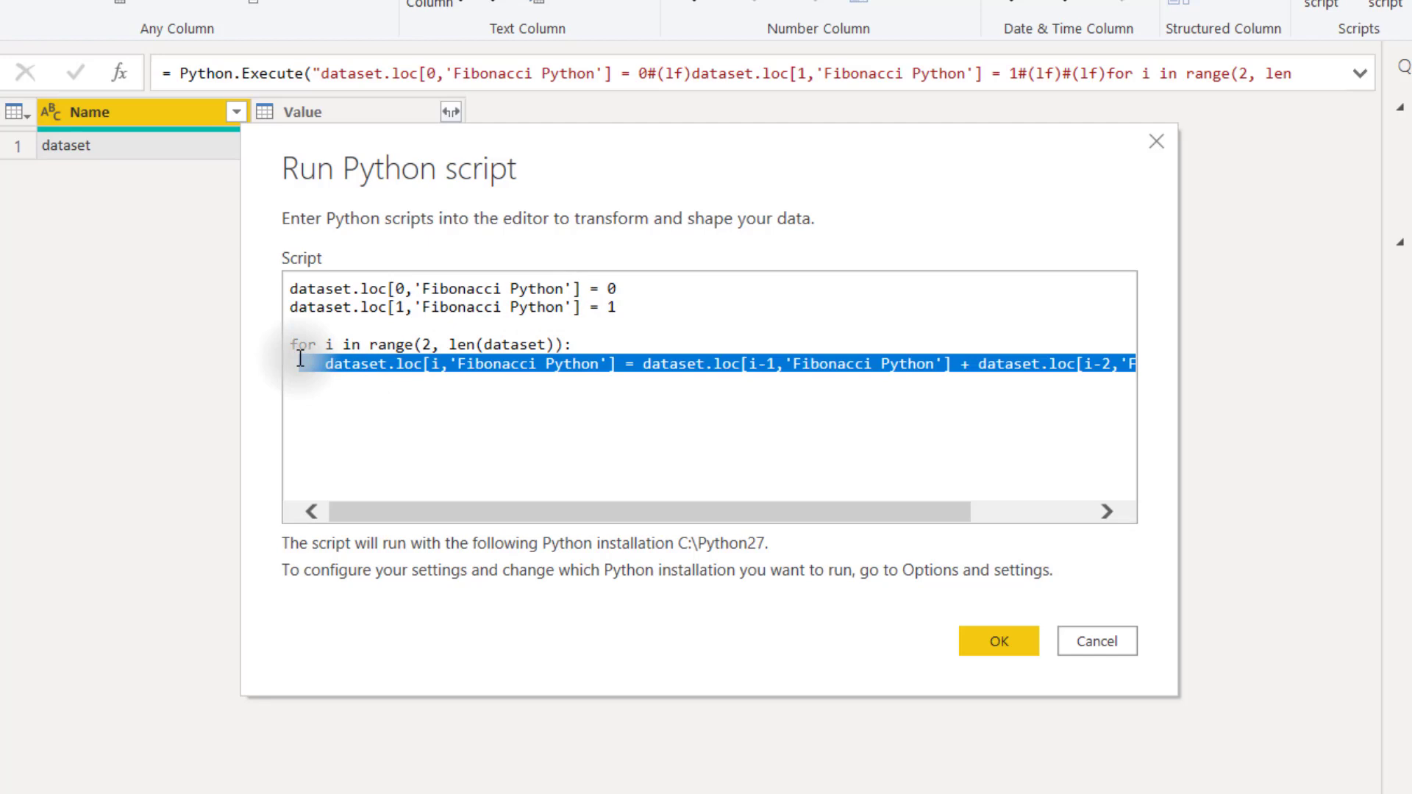
pyautogui.moveTo(300, 358); pyautogui.dragTo(284, 348)
pyautogui.hotkey('ctrl', 'c')
pyautogui.press('Delete')
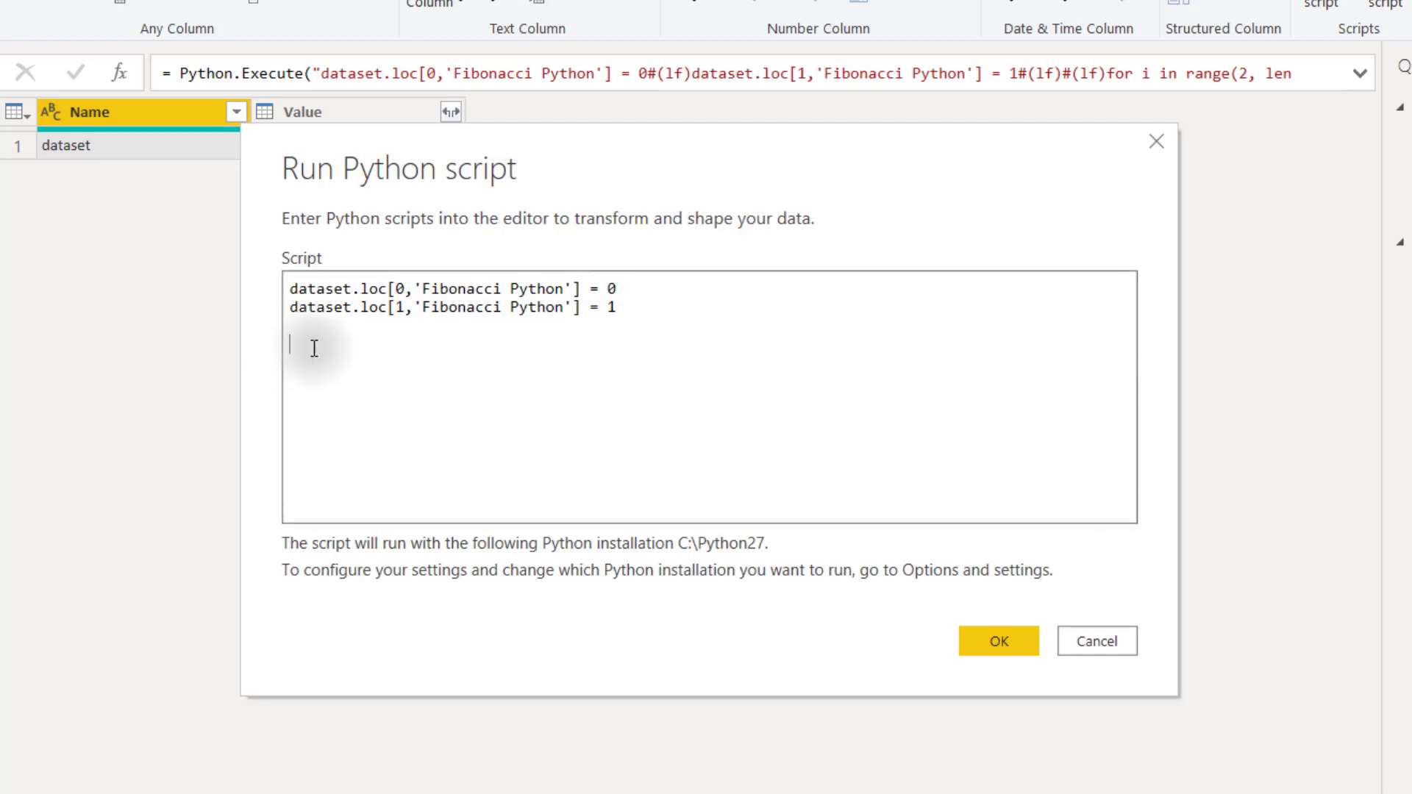
pyautogui.click(986, 643)
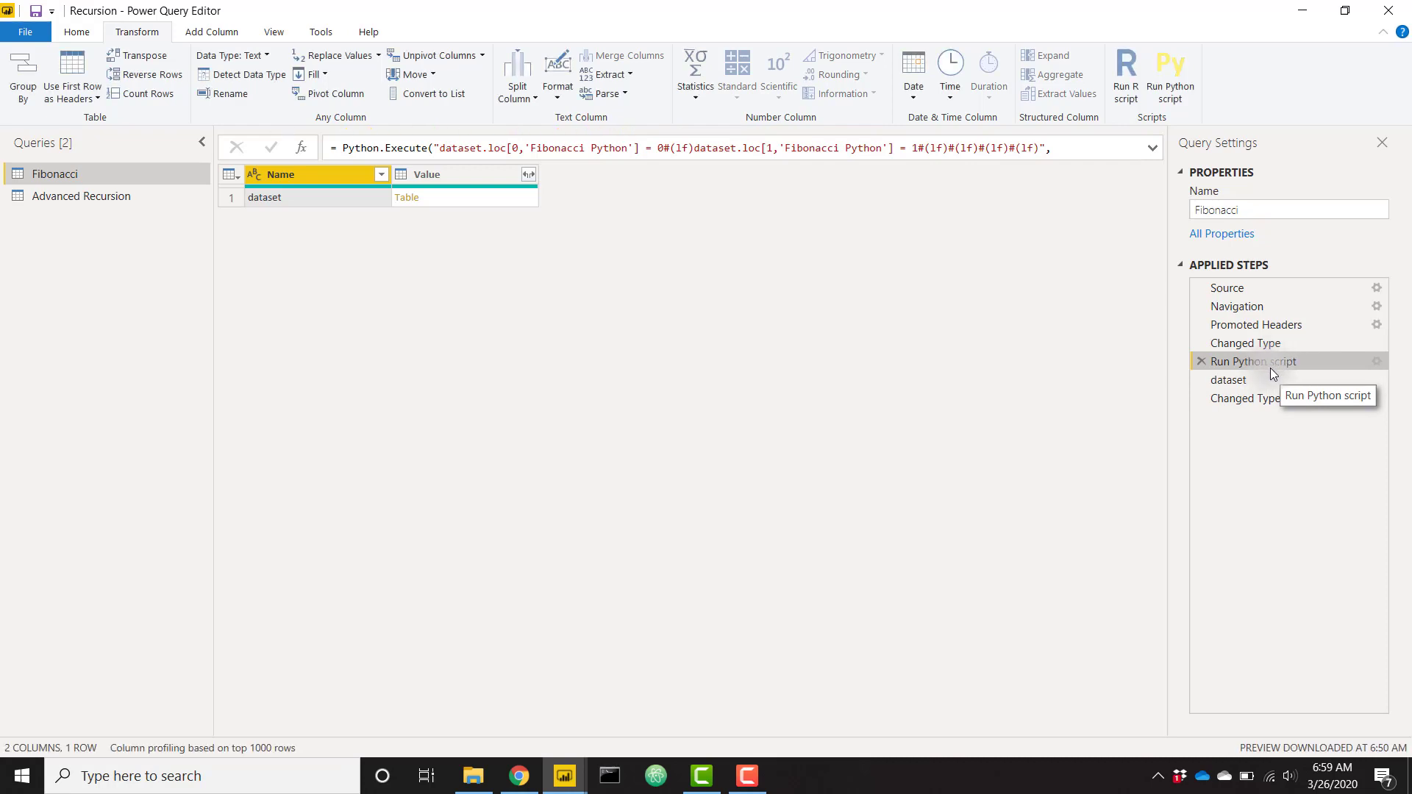
# Check the dataset and Changed Type1 steps: Fibonacci Python shows 0, 1, then nulls.
pyautogui.click(1259, 381)
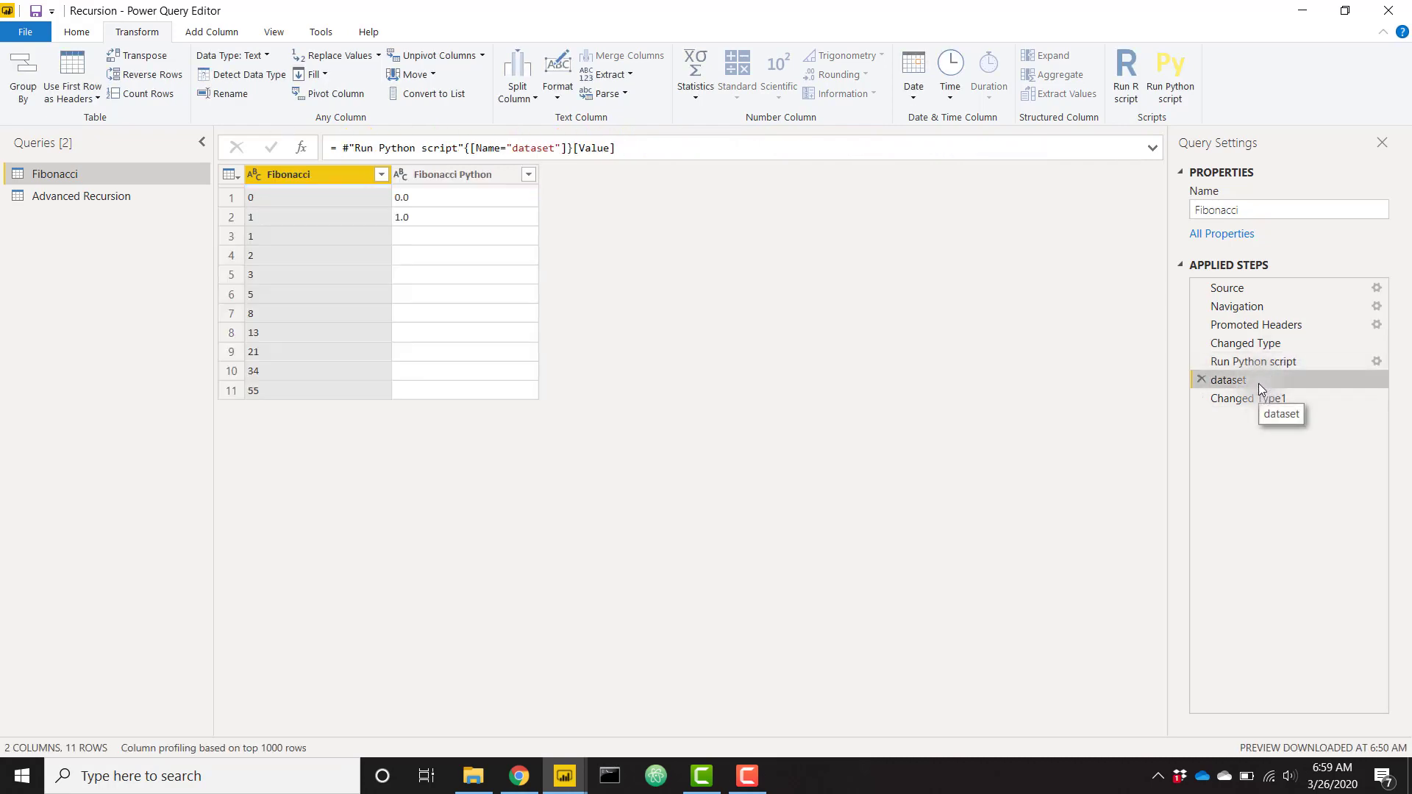
pyautogui.click(1262, 361)
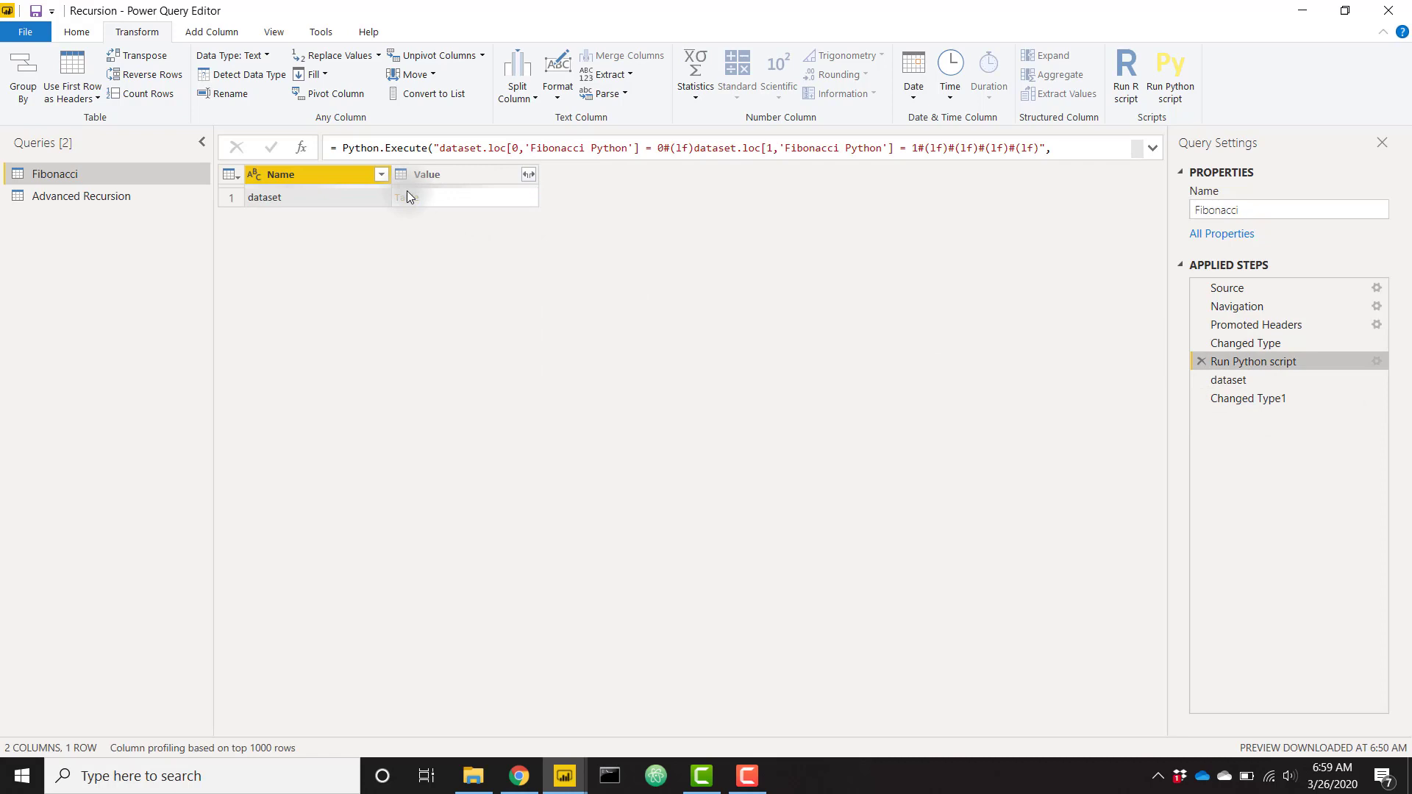
pyautogui.click(1301, 382)
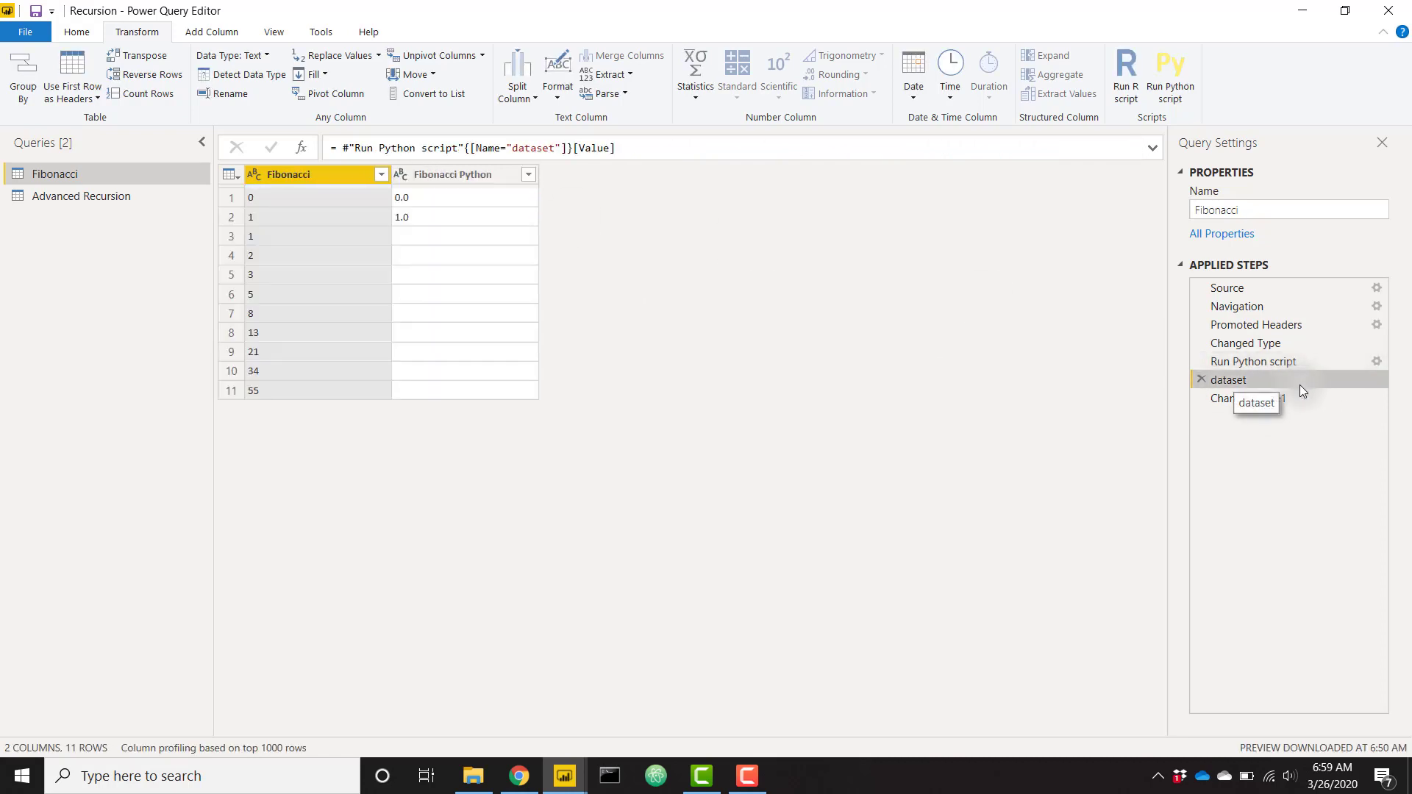
pyautogui.click(1292, 400)
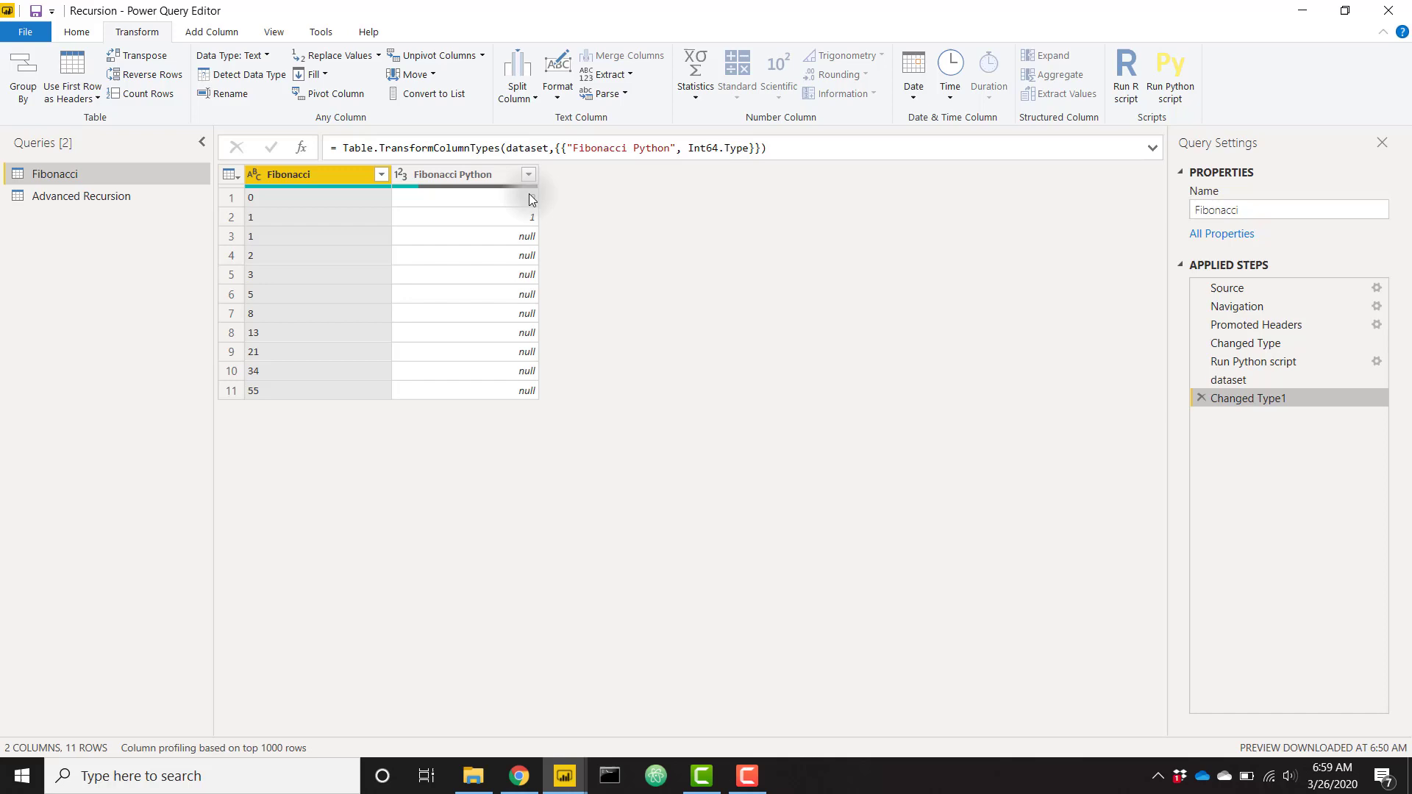
pyautogui.doubleClick(1264, 360)
pyautogui.click(739, 394)
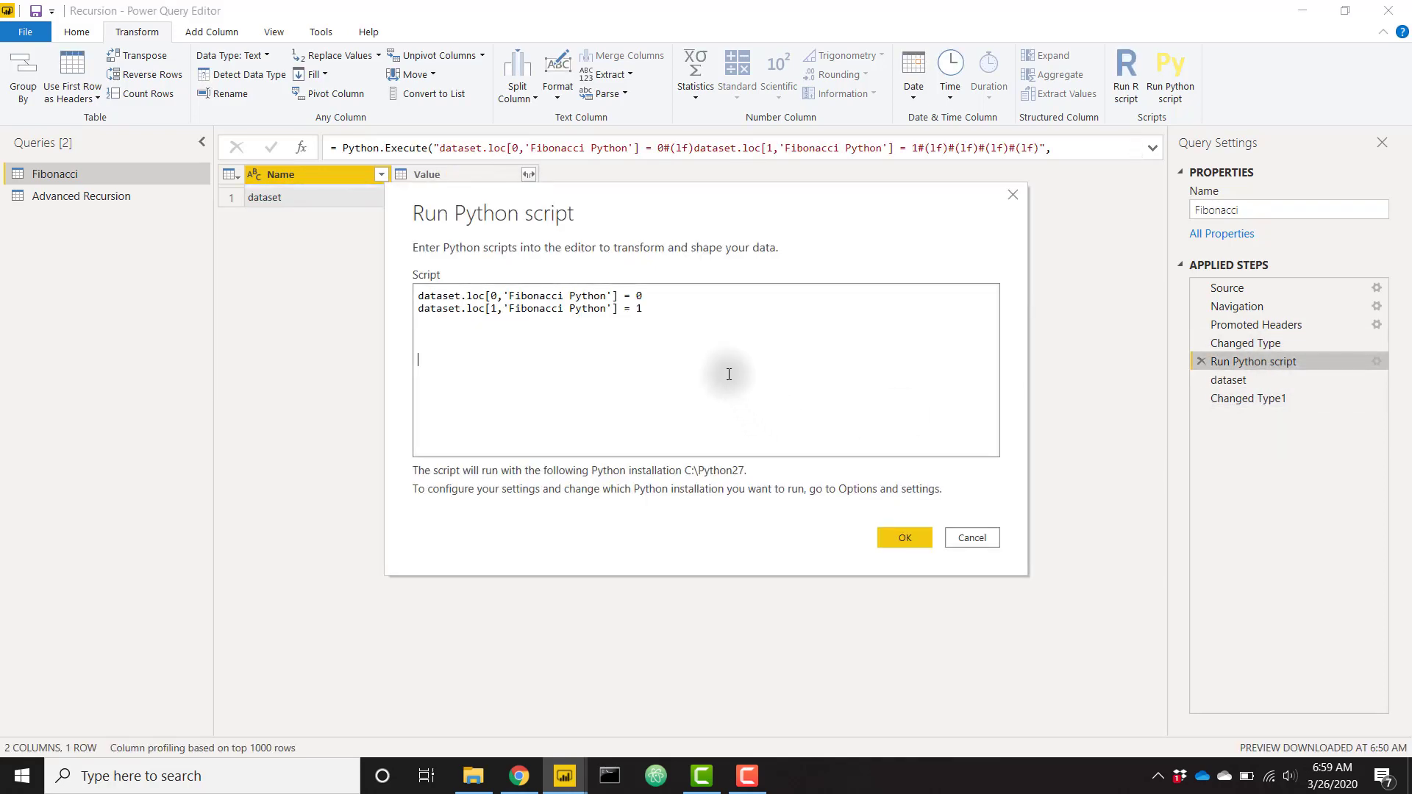
pyautogui.hotkey('ctrl', 'v')
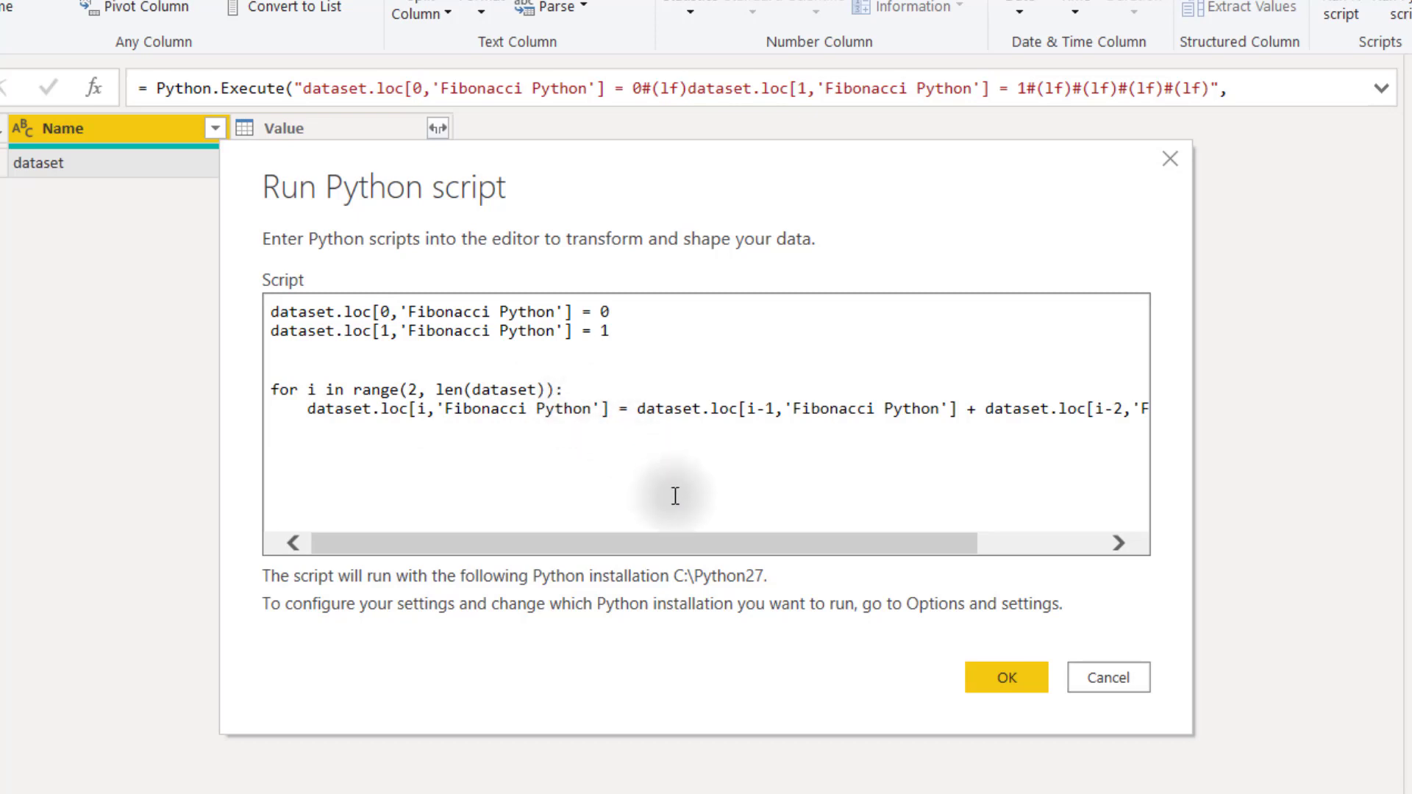
pyautogui.moveTo(686, 544); pyautogui.dragTo(744, 544)
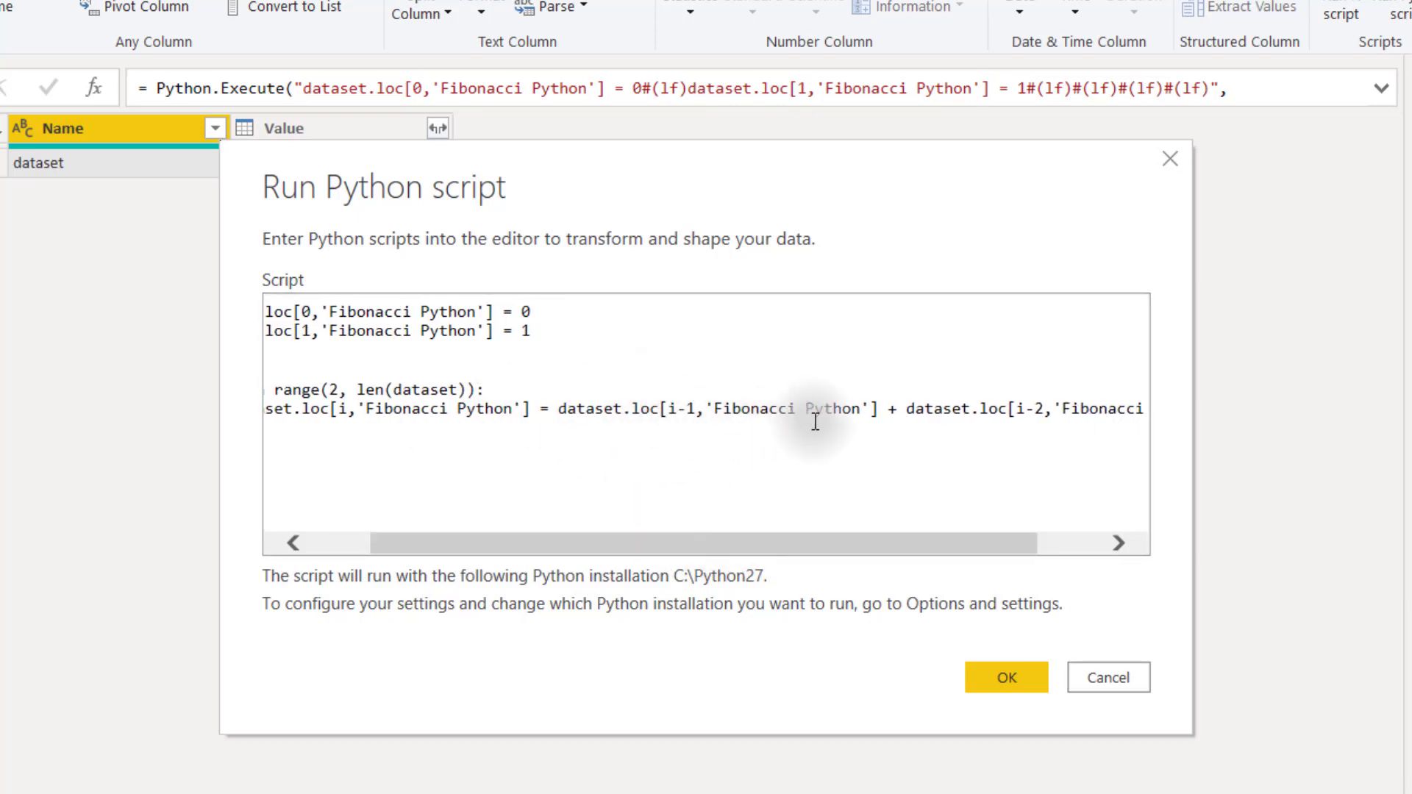
pyautogui.moveTo(840, 550); pyautogui.dragTo(904, 550)
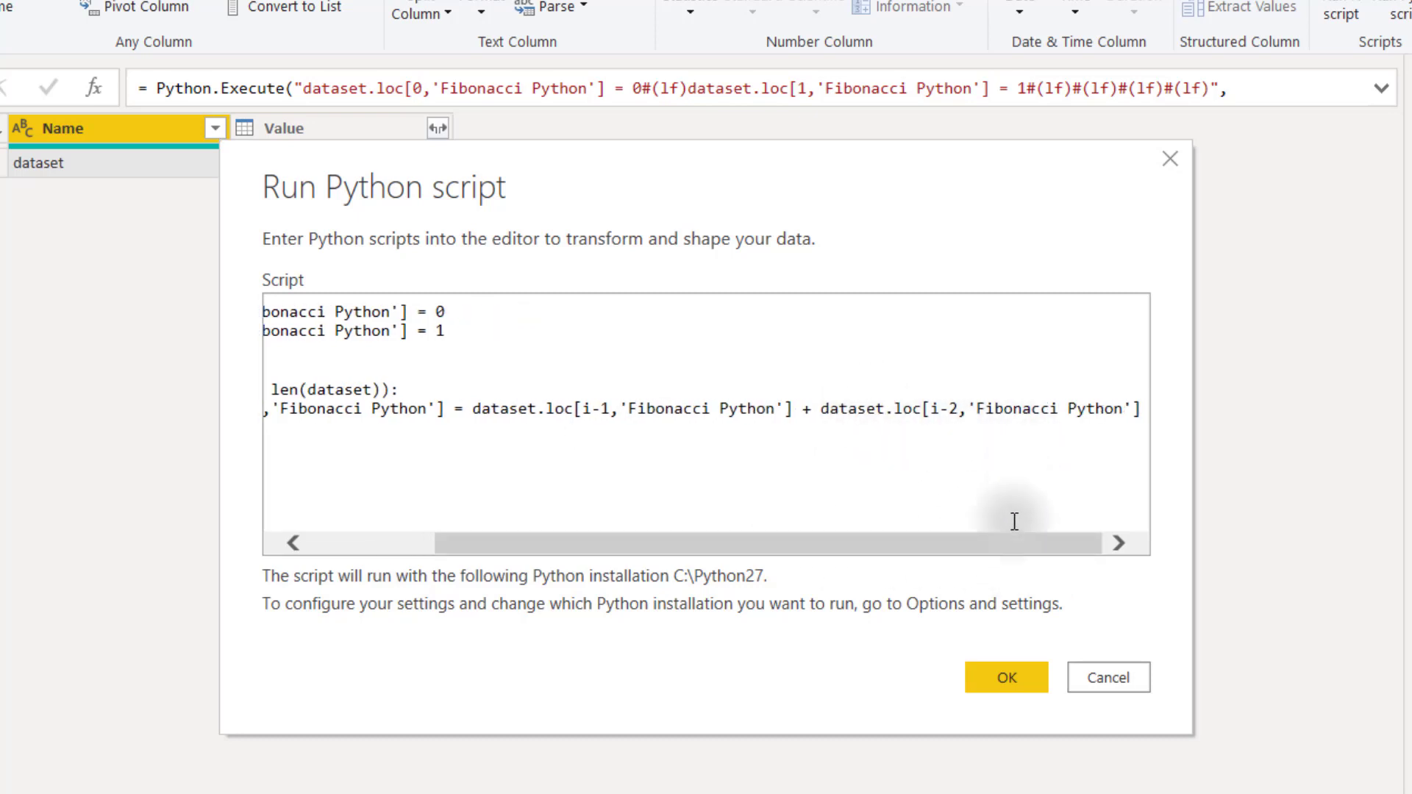
pyautogui.moveTo(1007, 546); pyautogui.dragTo(501, 544)
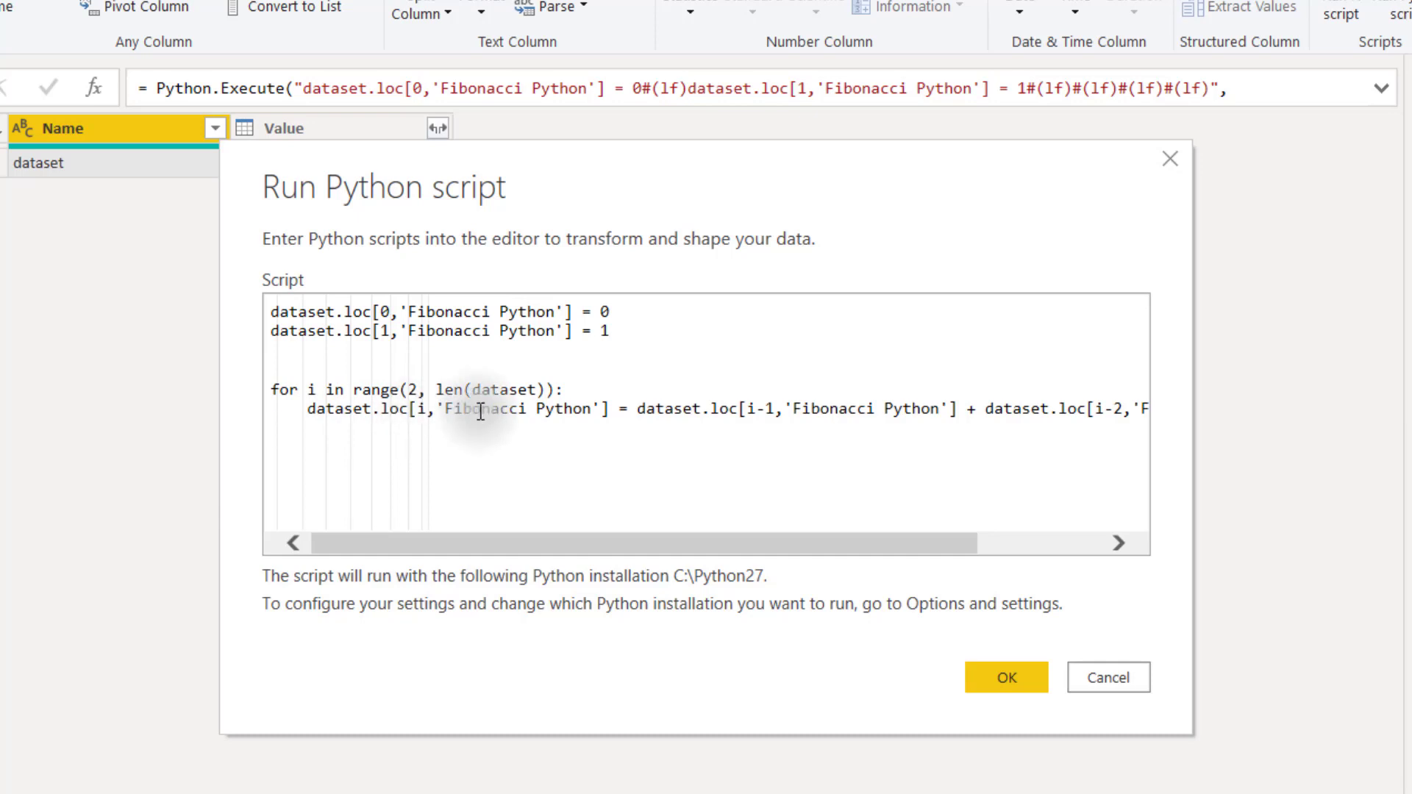
pyautogui.moveTo(607, 541); pyautogui.dragTo(730, 547)
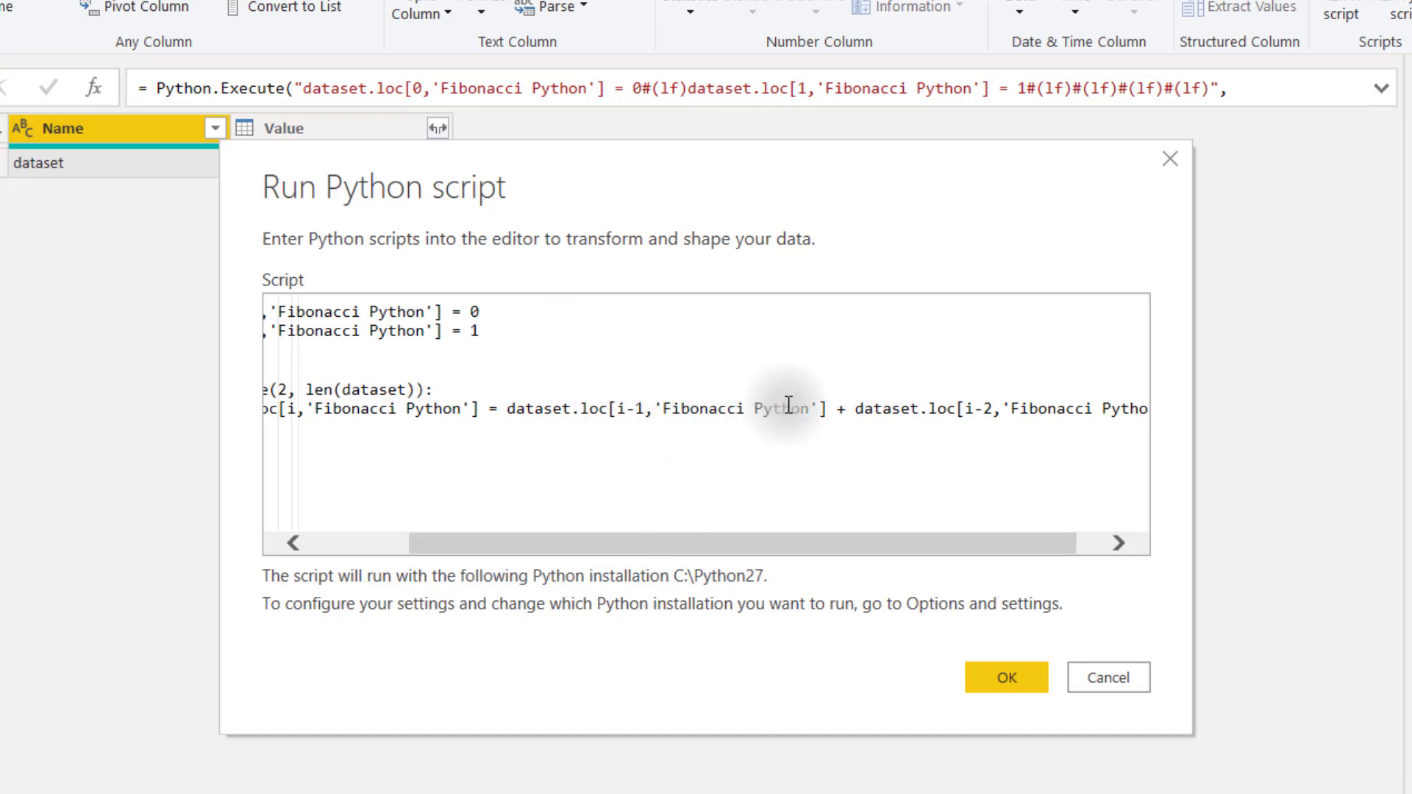
pyautogui.moveTo(827, 548); pyautogui.dragTo(898, 553)
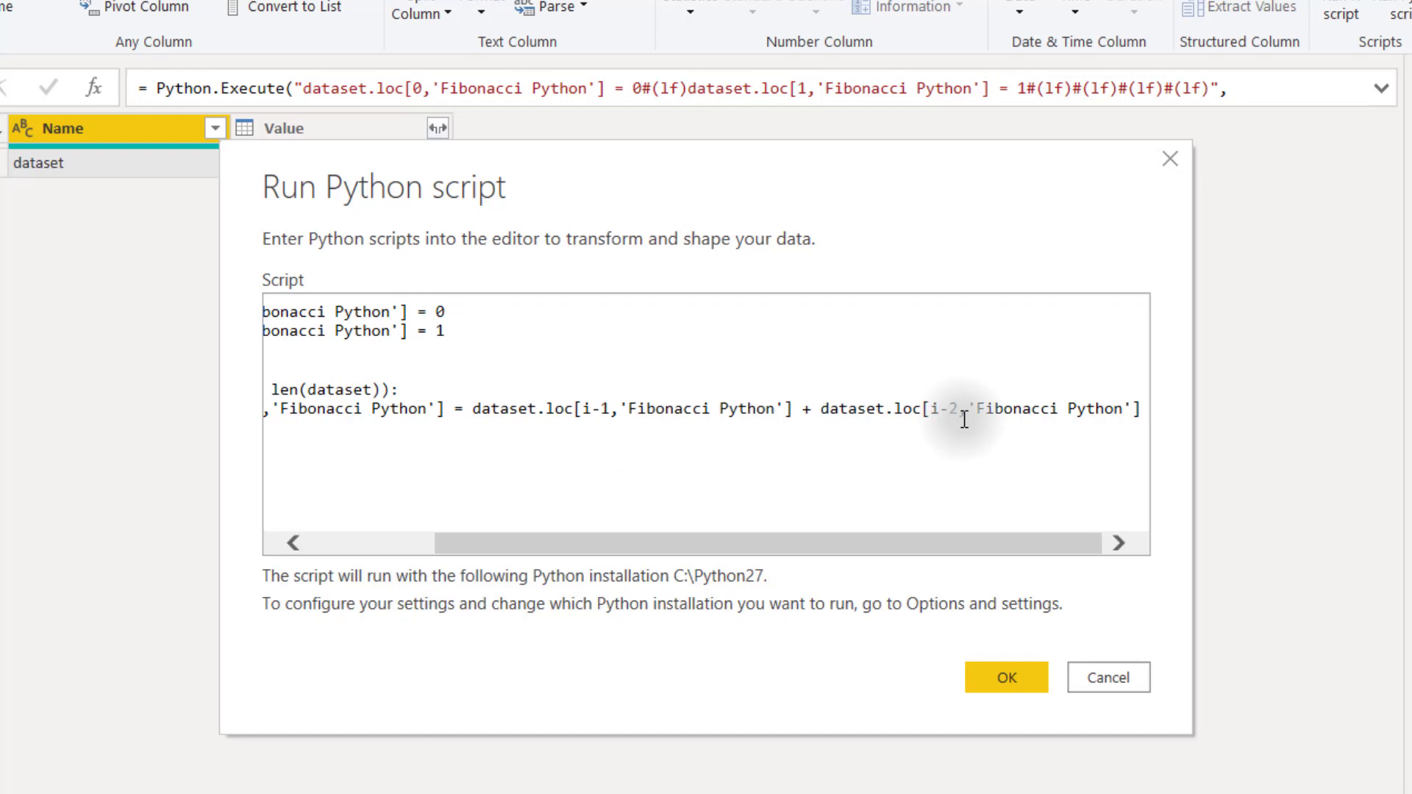
pyautogui.moveTo(916, 553); pyautogui.dragTo(584, 511)
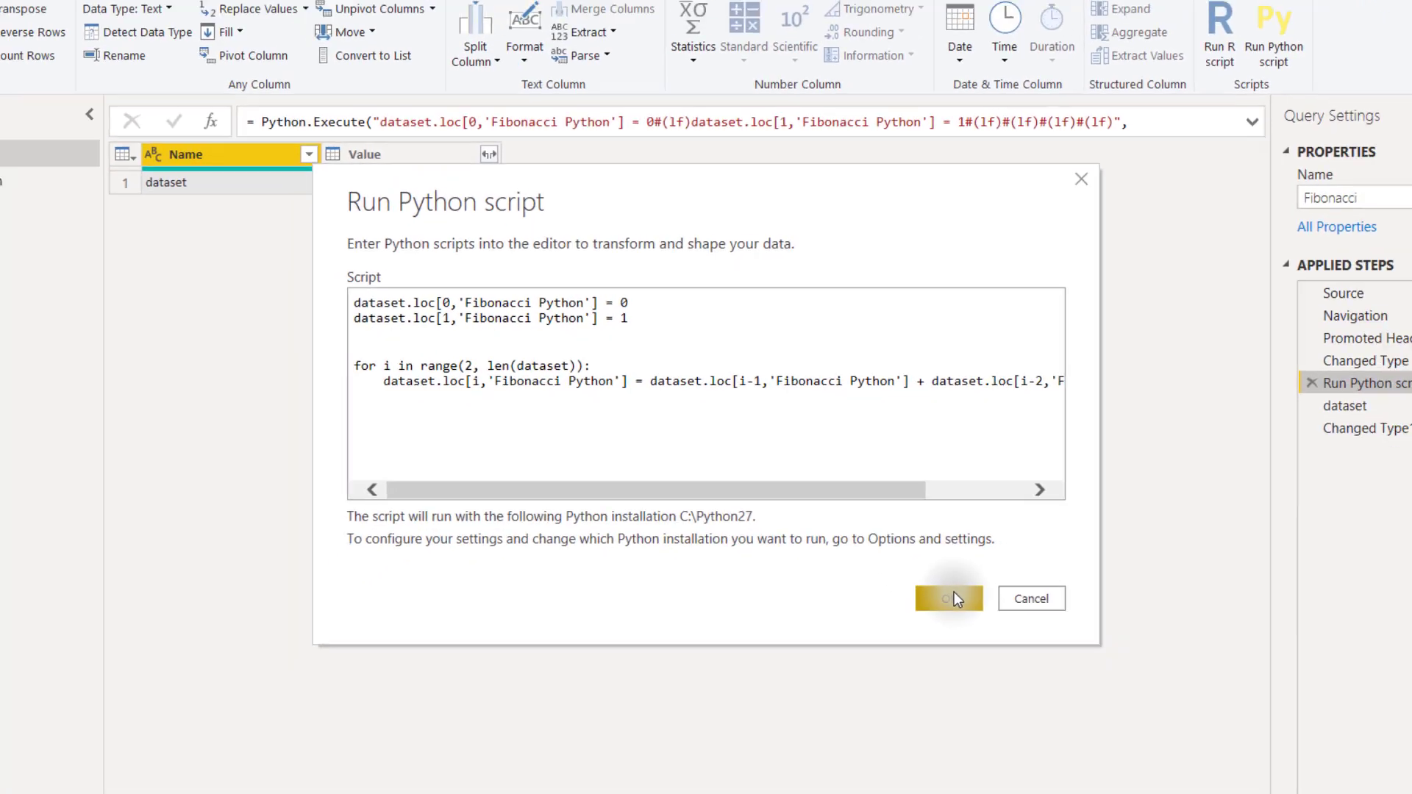
# Confirm the Fibonacci script, producing a whole-number Fibonacci Python column from 0 to 55.
pyautogui.click(1005, 675)
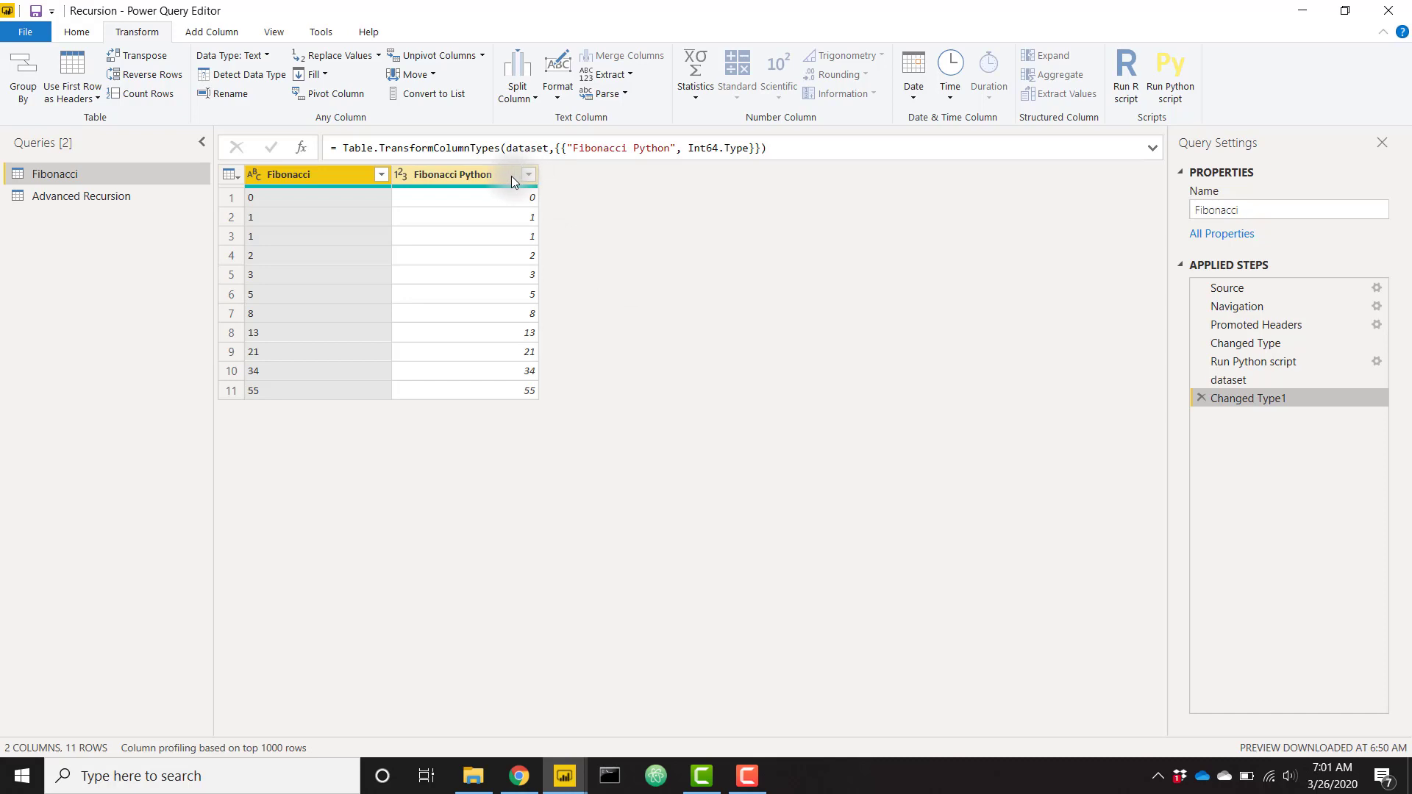
# Select the Advanced Recursion query, then inspect the A2 and B2 formulas on Excel's Sheet2.
pyautogui.click(133, 197)
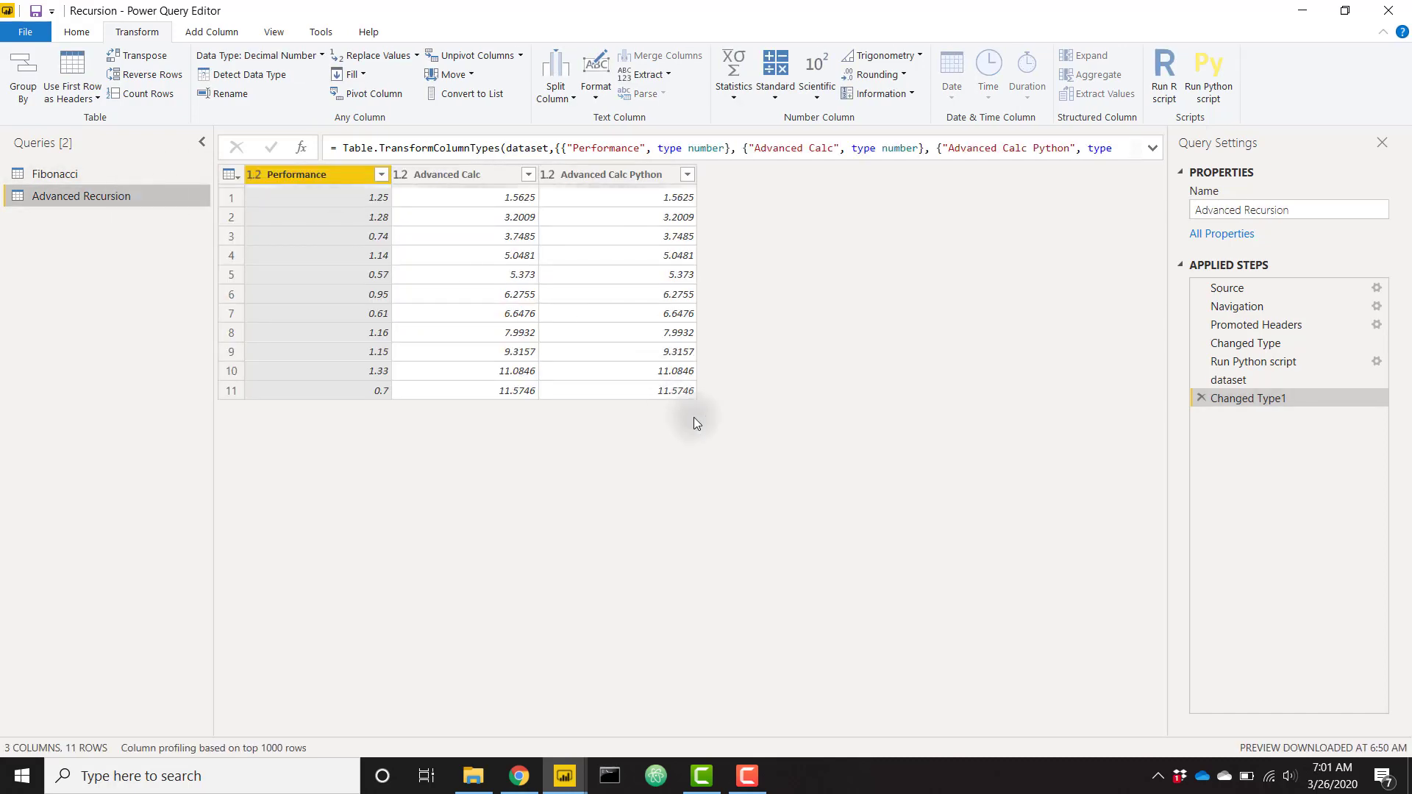
pyautogui.click(473, 776)
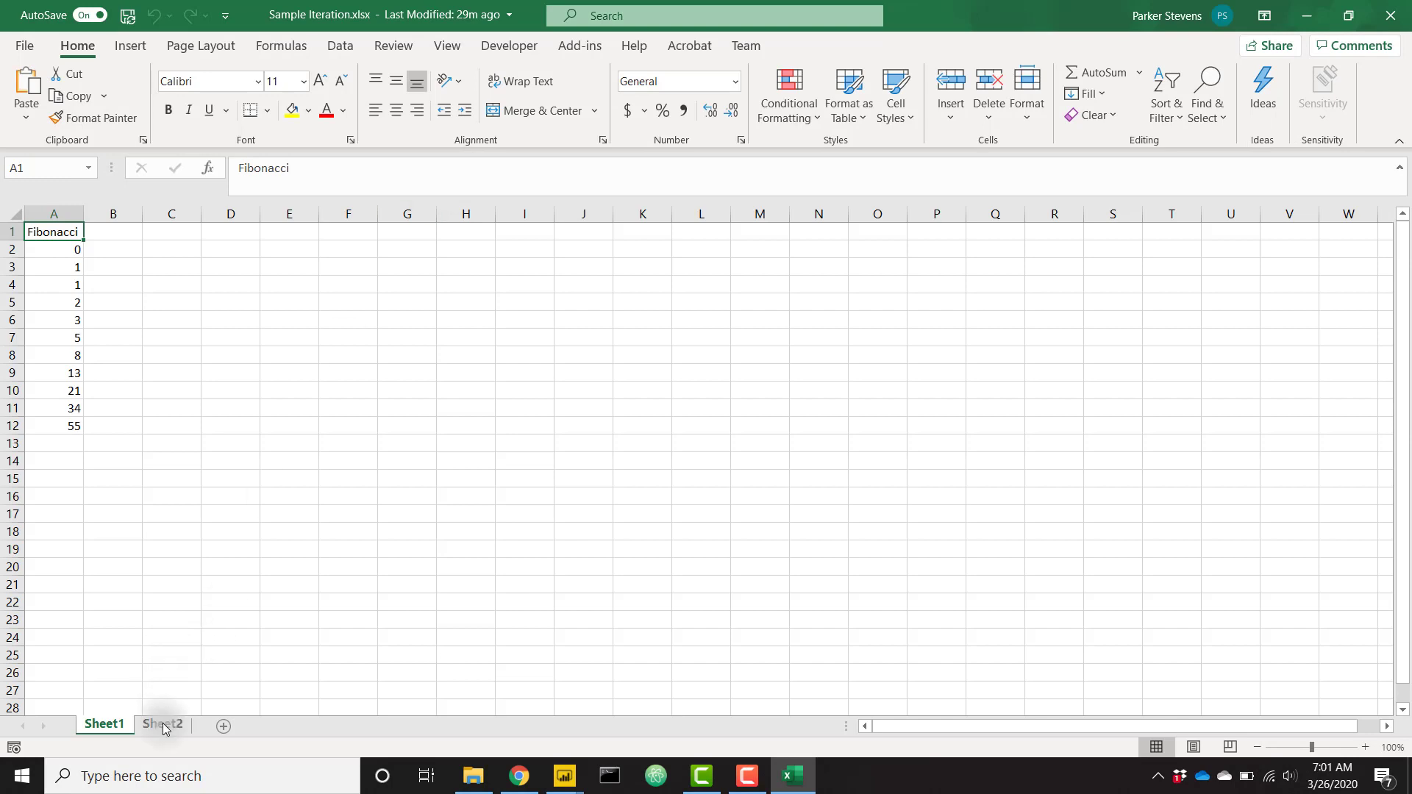
pyautogui.click(163, 726)
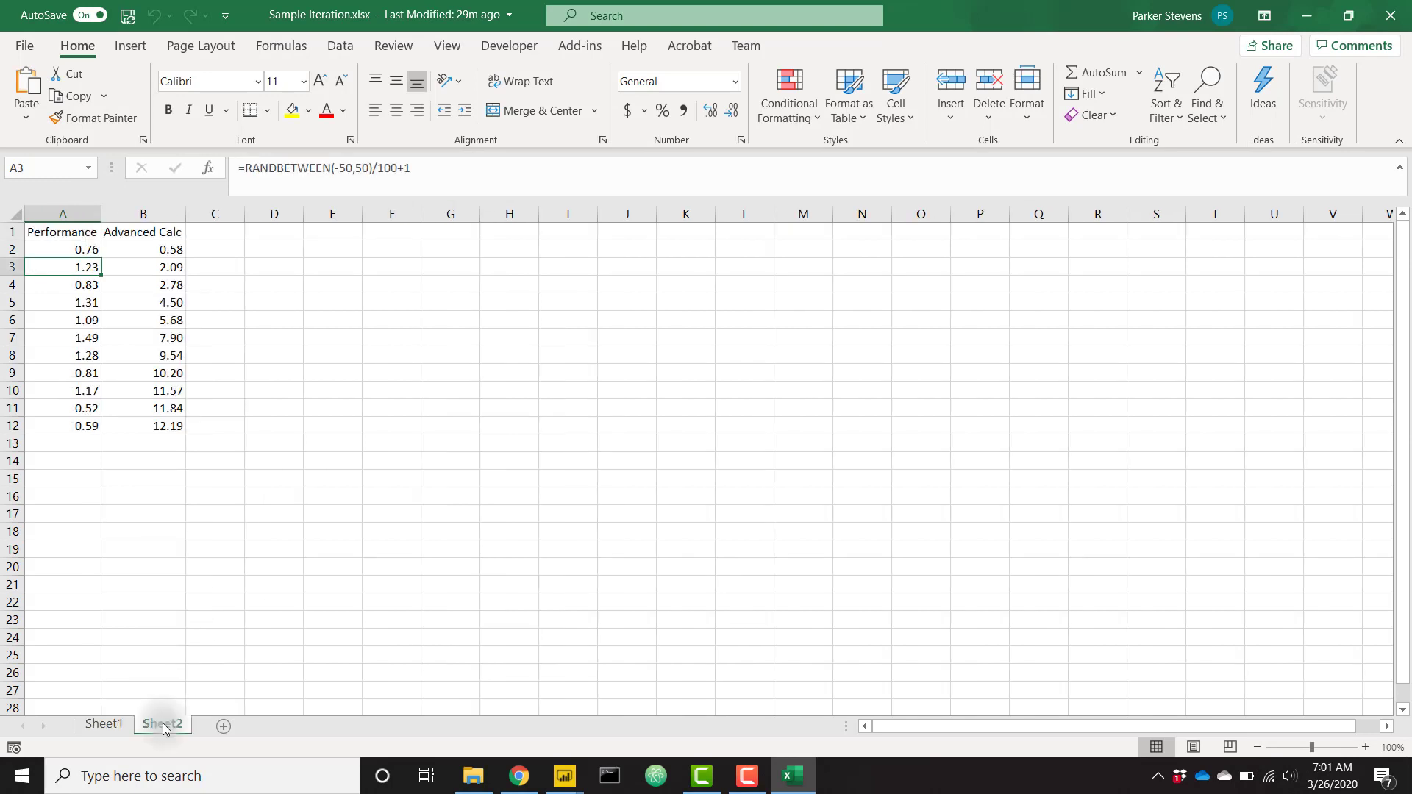
pyautogui.click(96, 249)
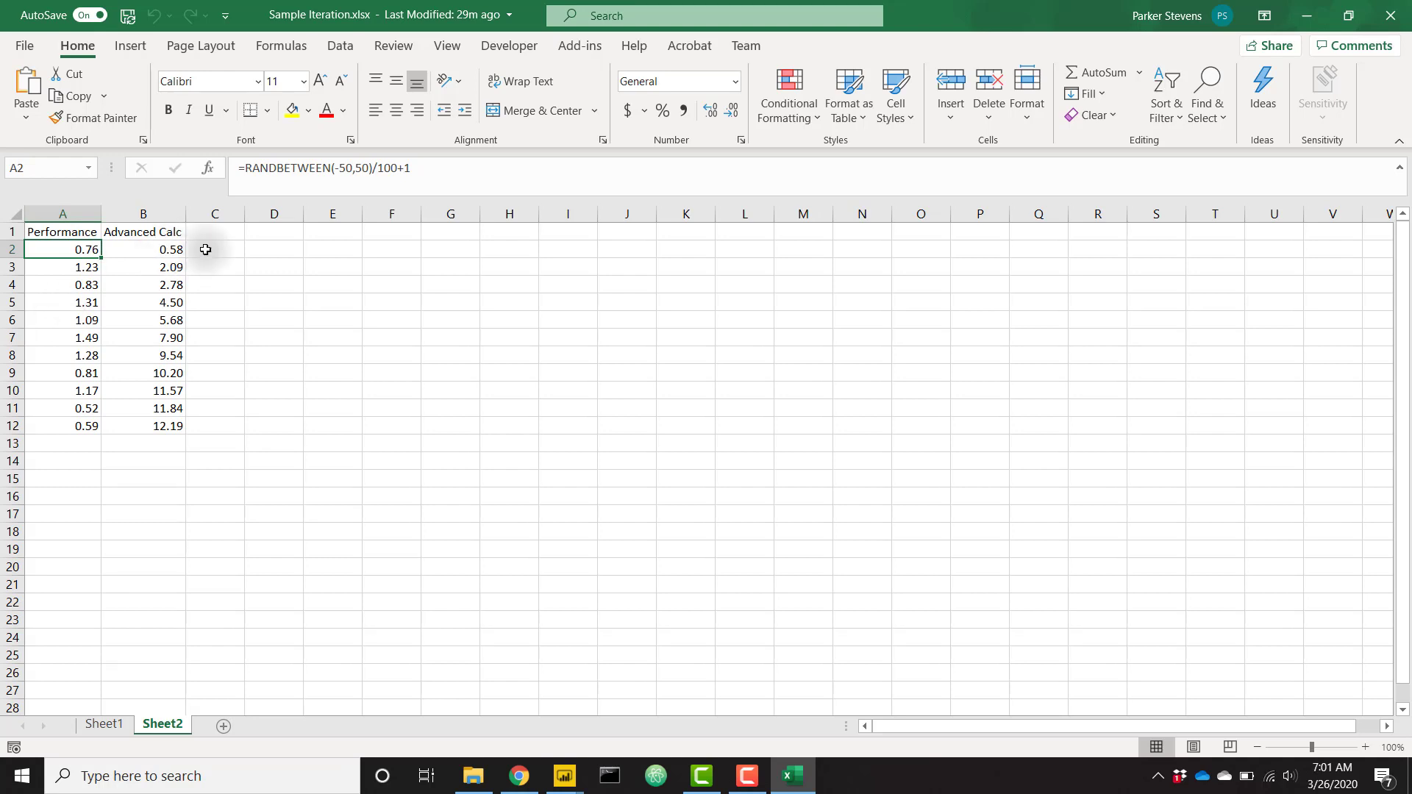
pyautogui.press('Right')
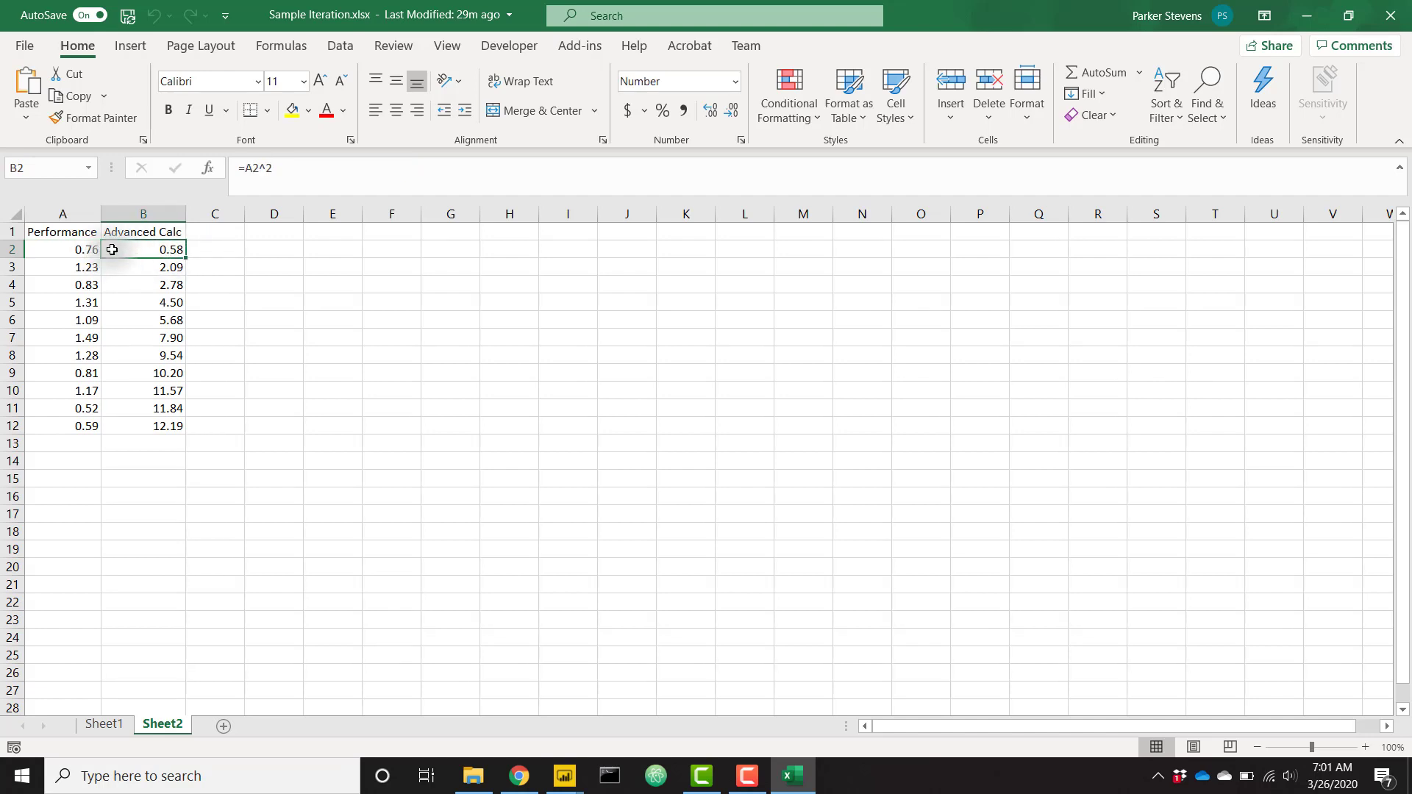
# Step through the Advanced Calc formulas in B3–B5 against their Performance values.
pyautogui.click(150, 264)
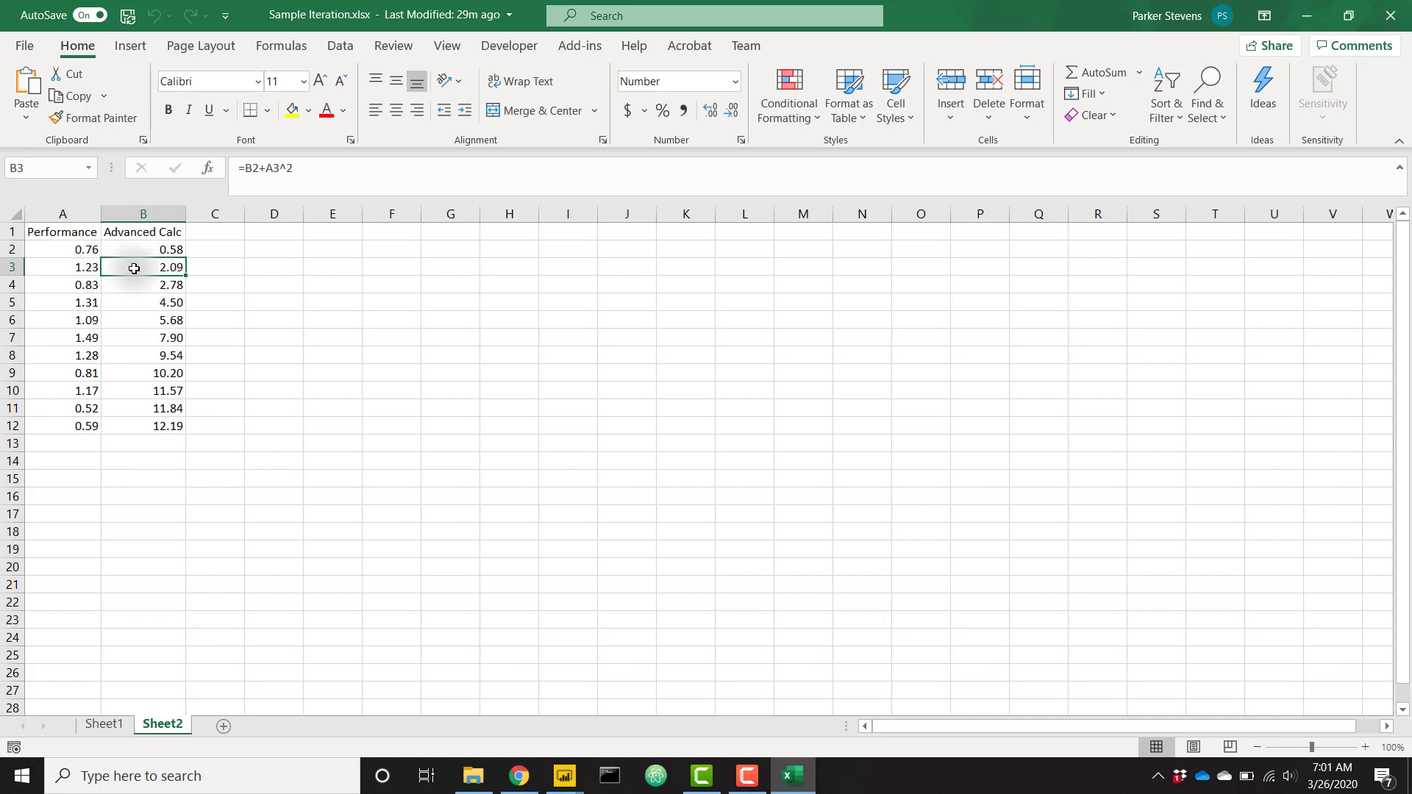
pyautogui.press('Down')
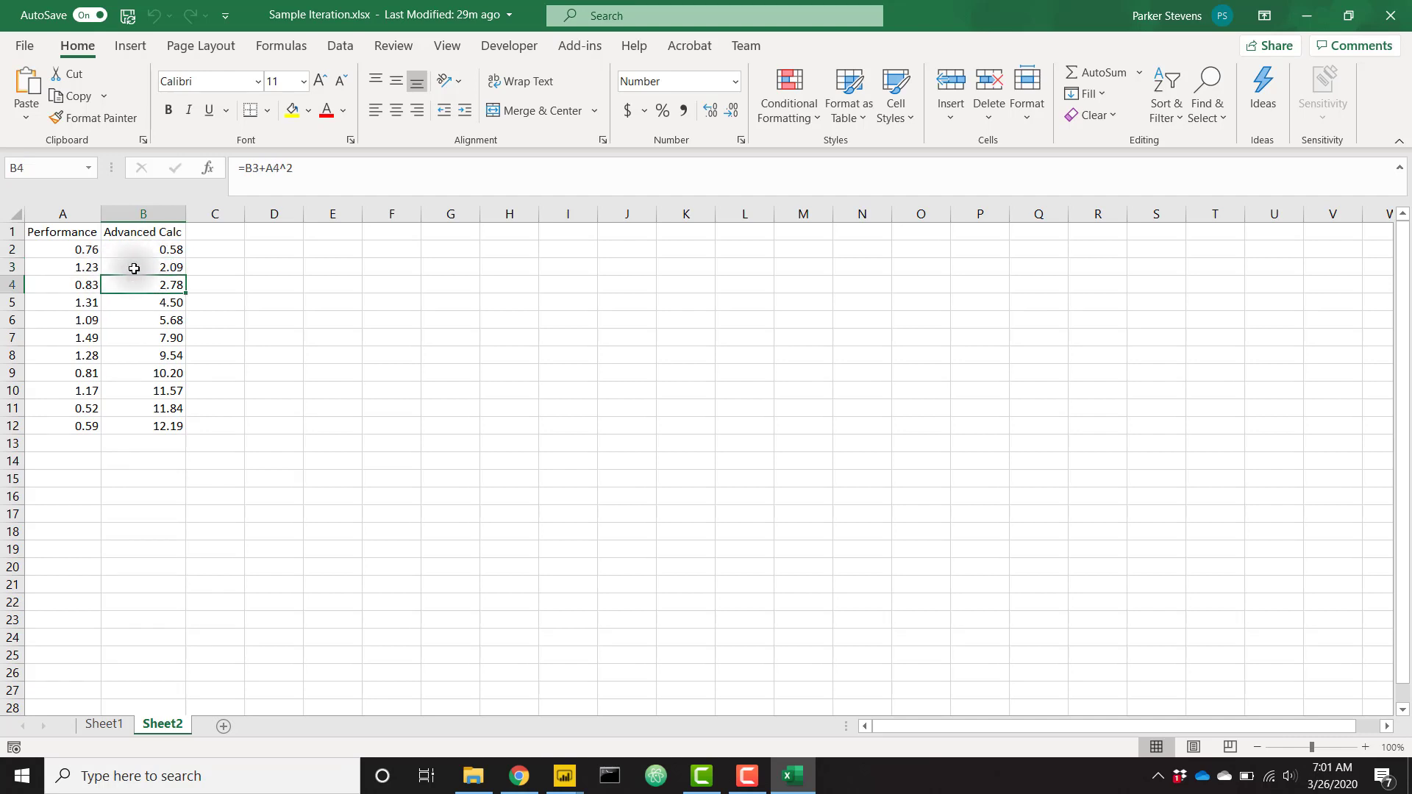
pyautogui.press('Left')
pyautogui.press('Right')
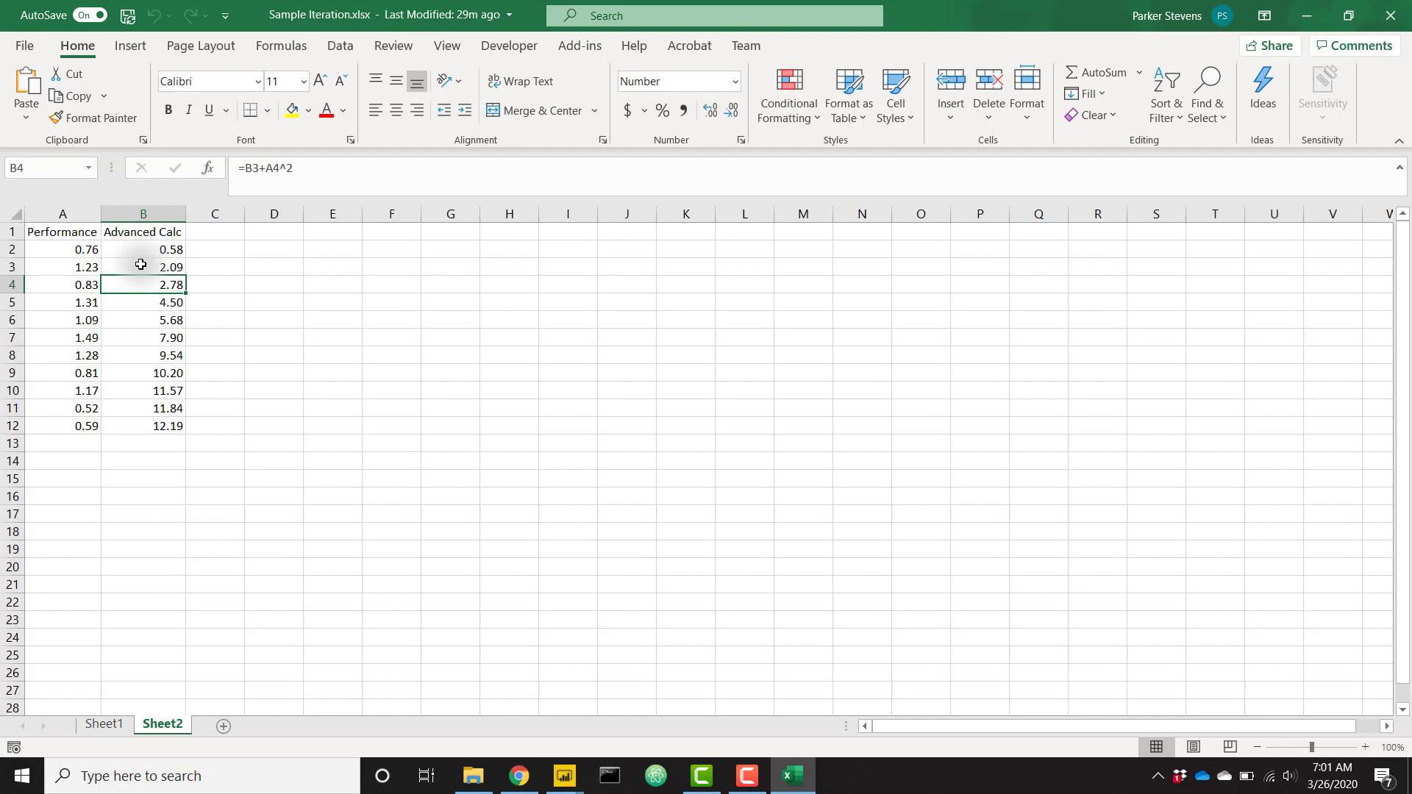
pyautogui.press('Up')
pyautogui.press('Up')
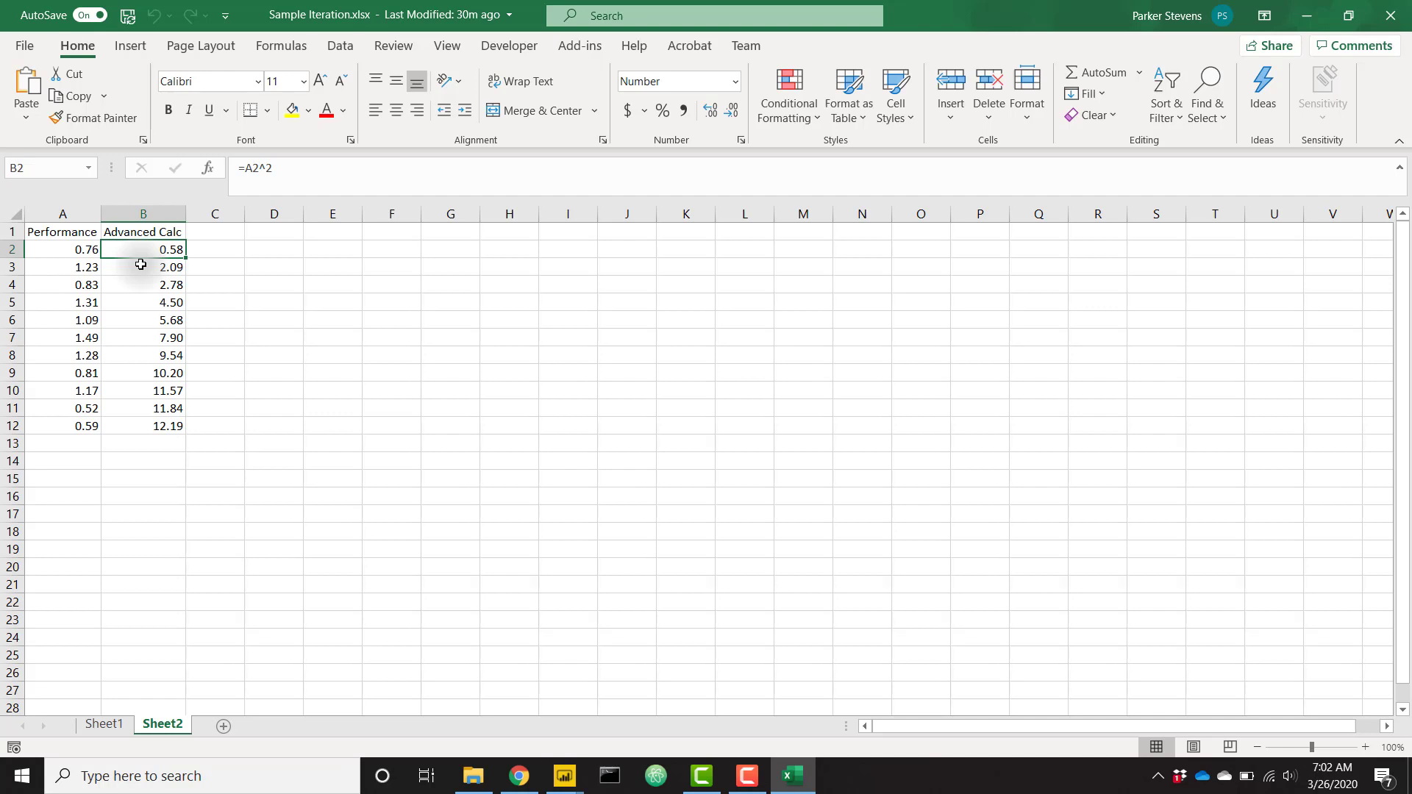
pyautogui.press('Down')
pyautogui.press('Down')
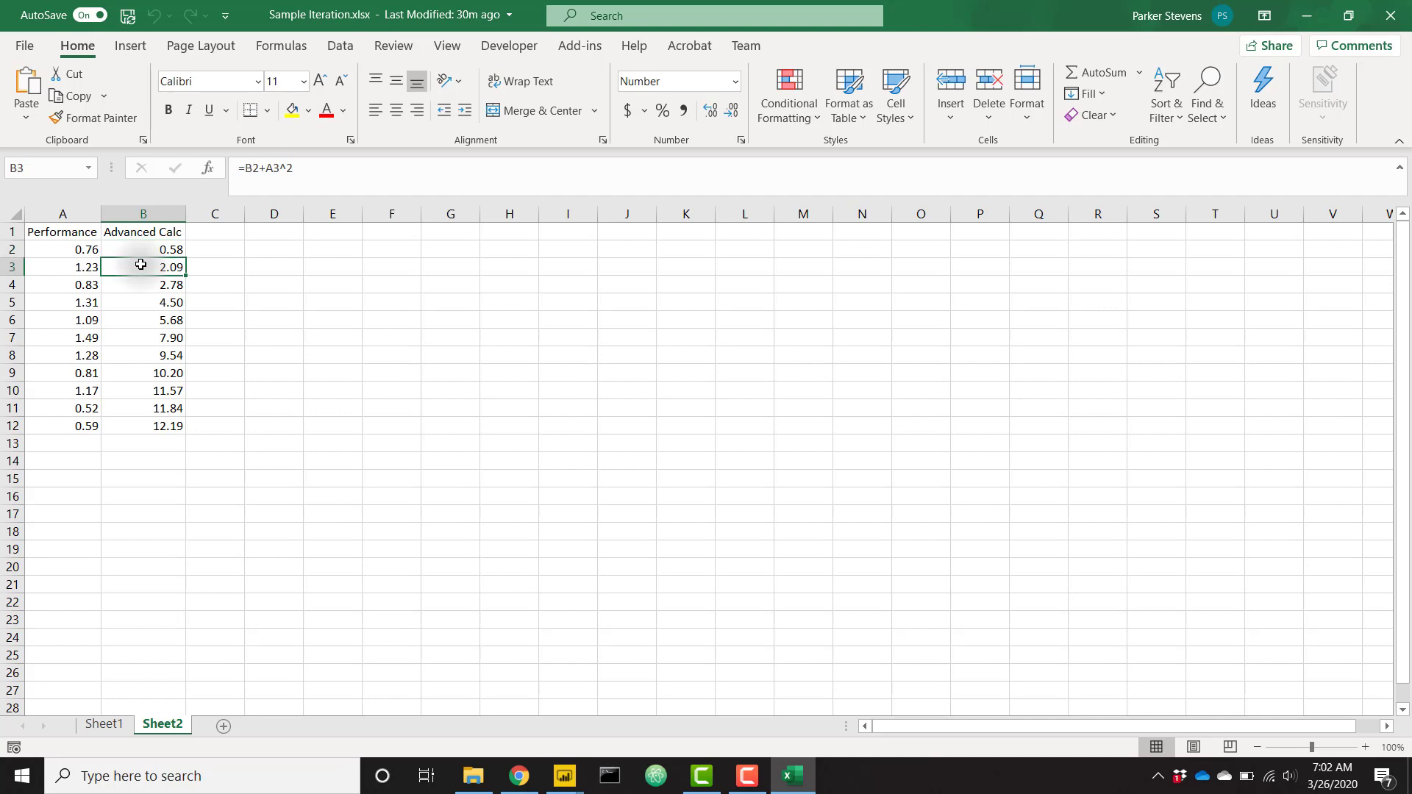
pyautogui.press('Down')
pyautogui.press('Left')
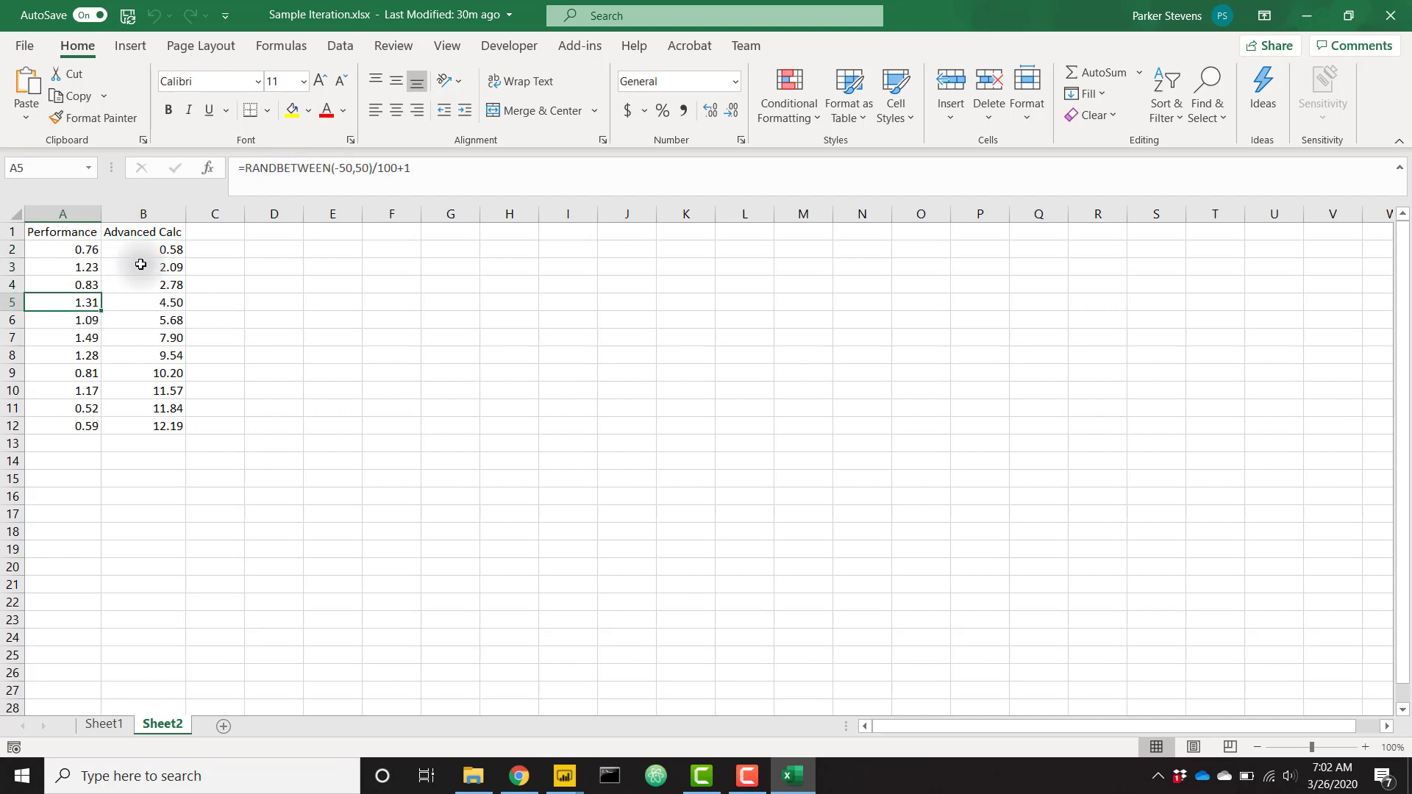
pyautogui.press('Right')
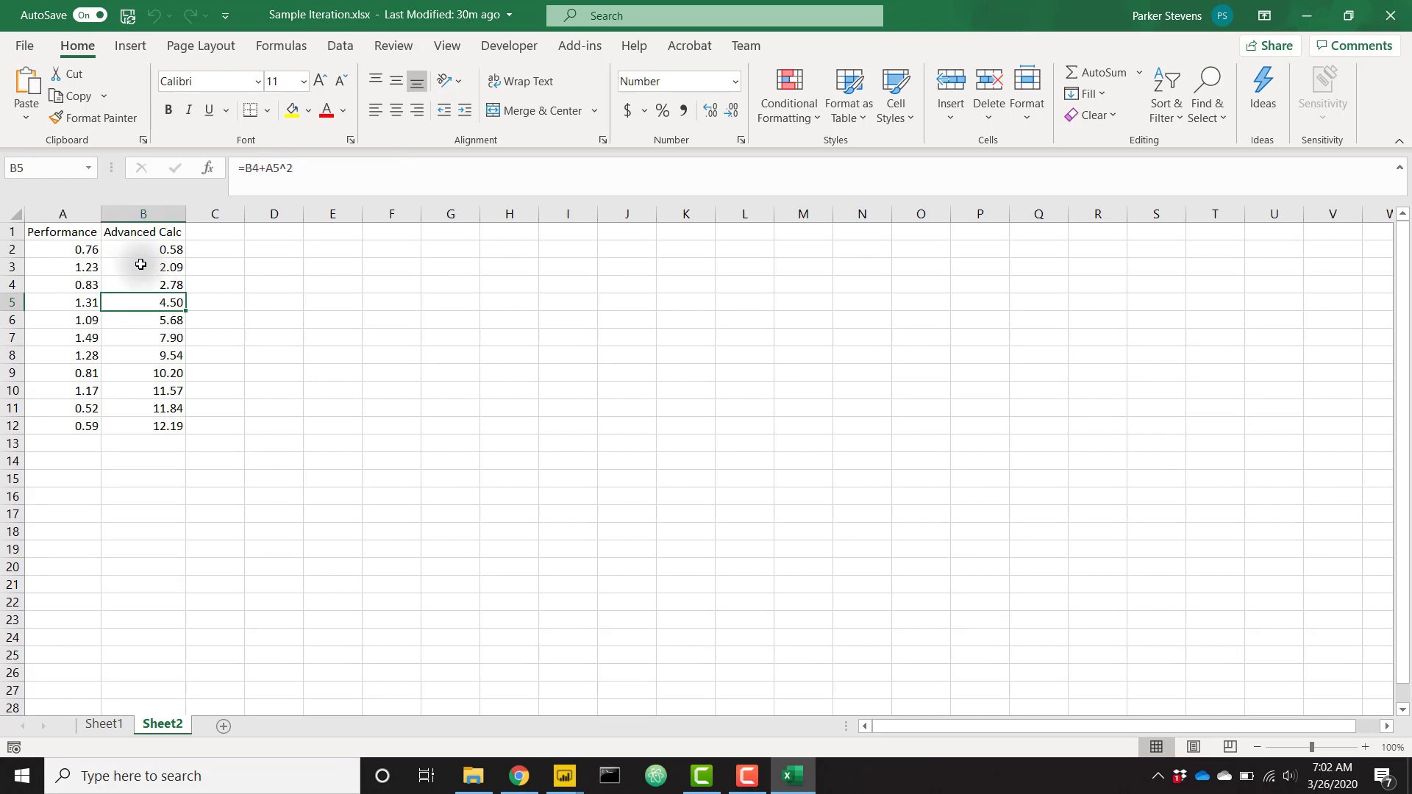
pyautogui.click(586, 765)
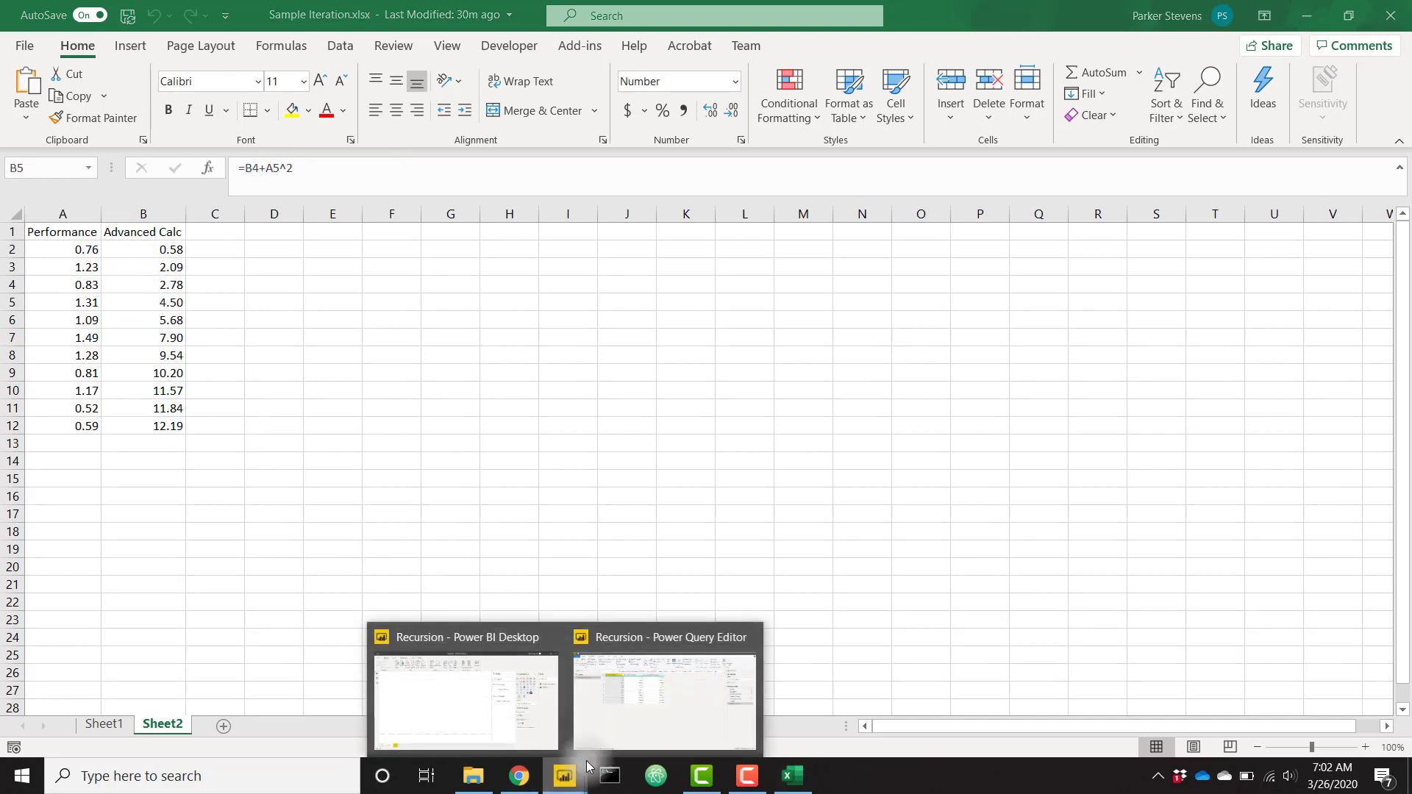
# Reopen the Advanced Recursion Python script and read its running sum of squared Performance values.
pyautogui.click(651, 706)
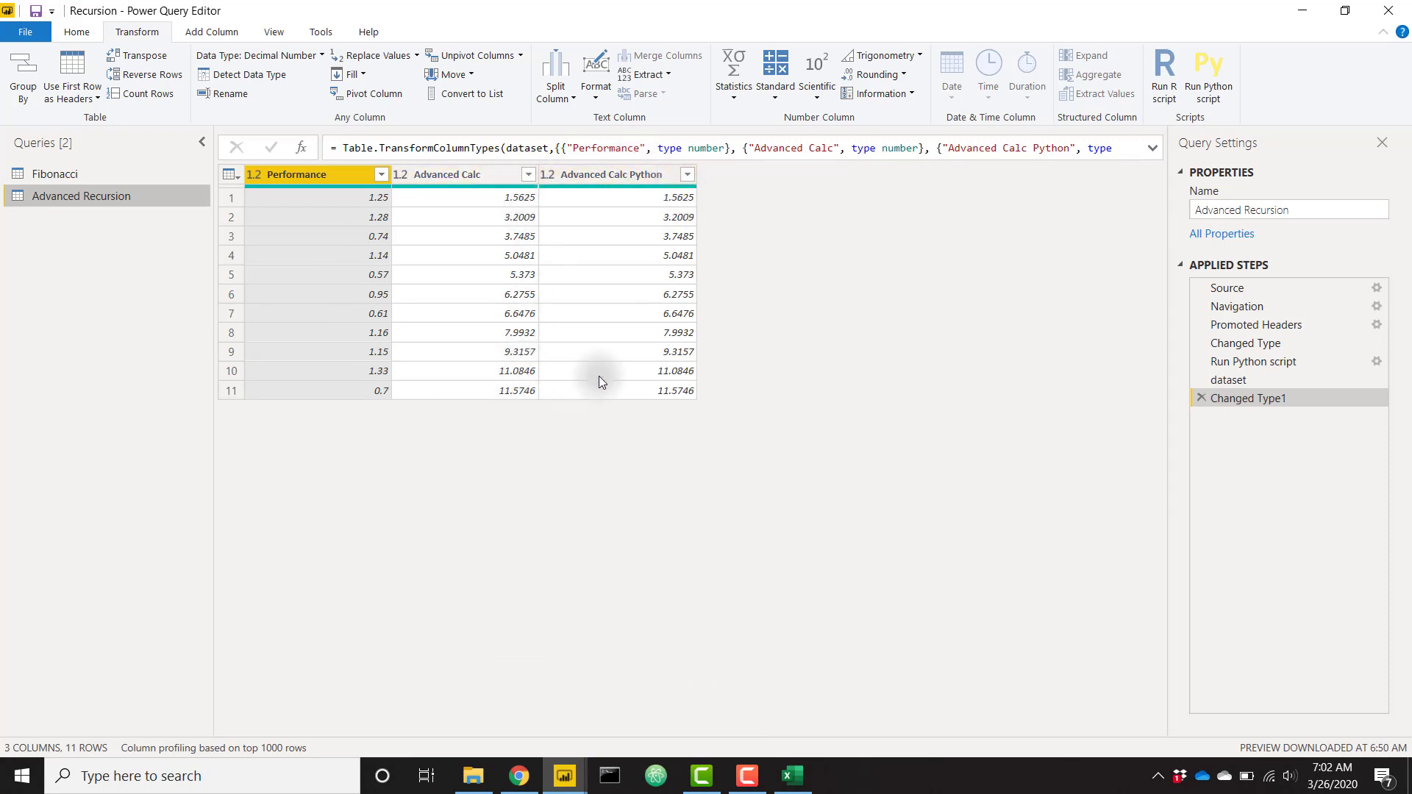
pyautogui.doubleClick(1282, 362)
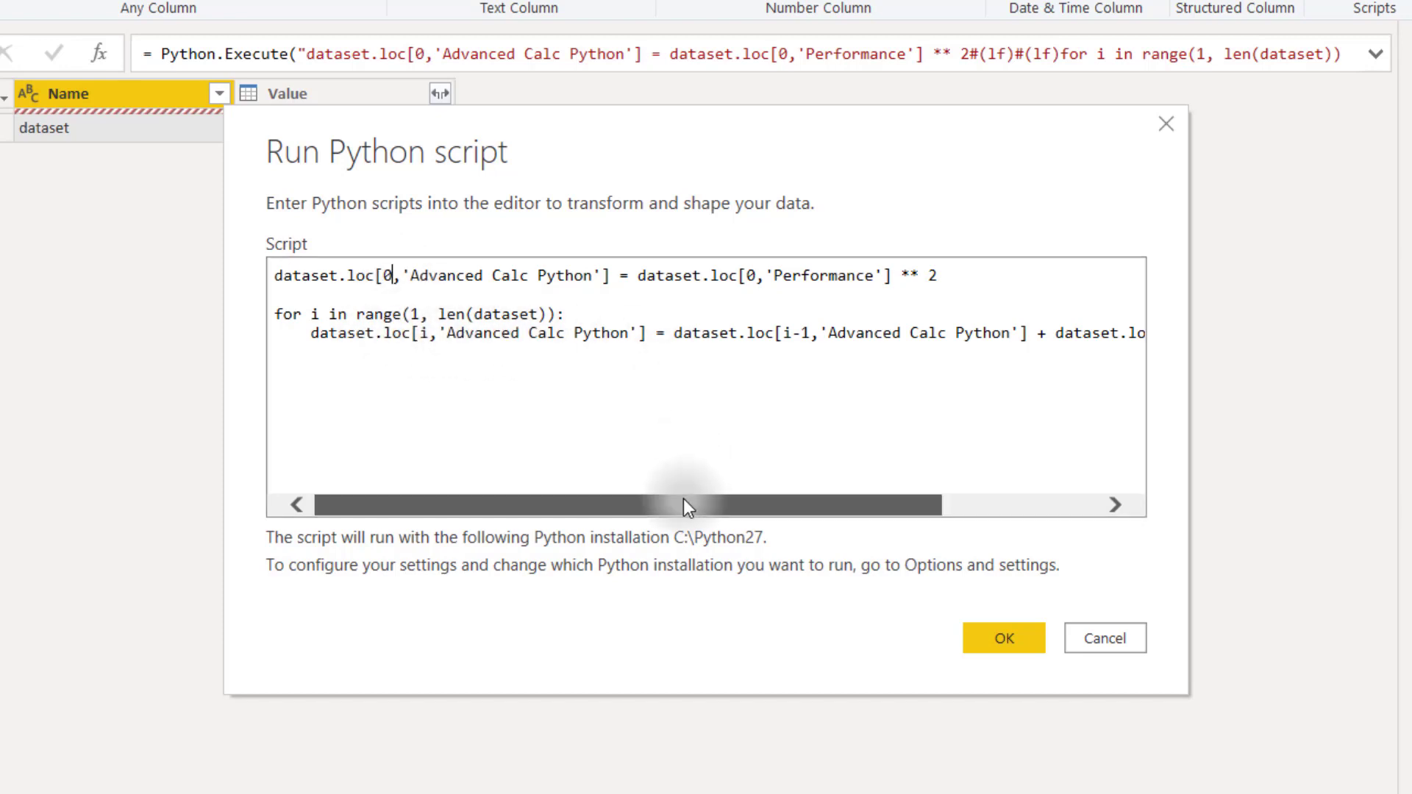
pyautogui.moveTo(682, 506); pyautogui.dragTo(898, 514)
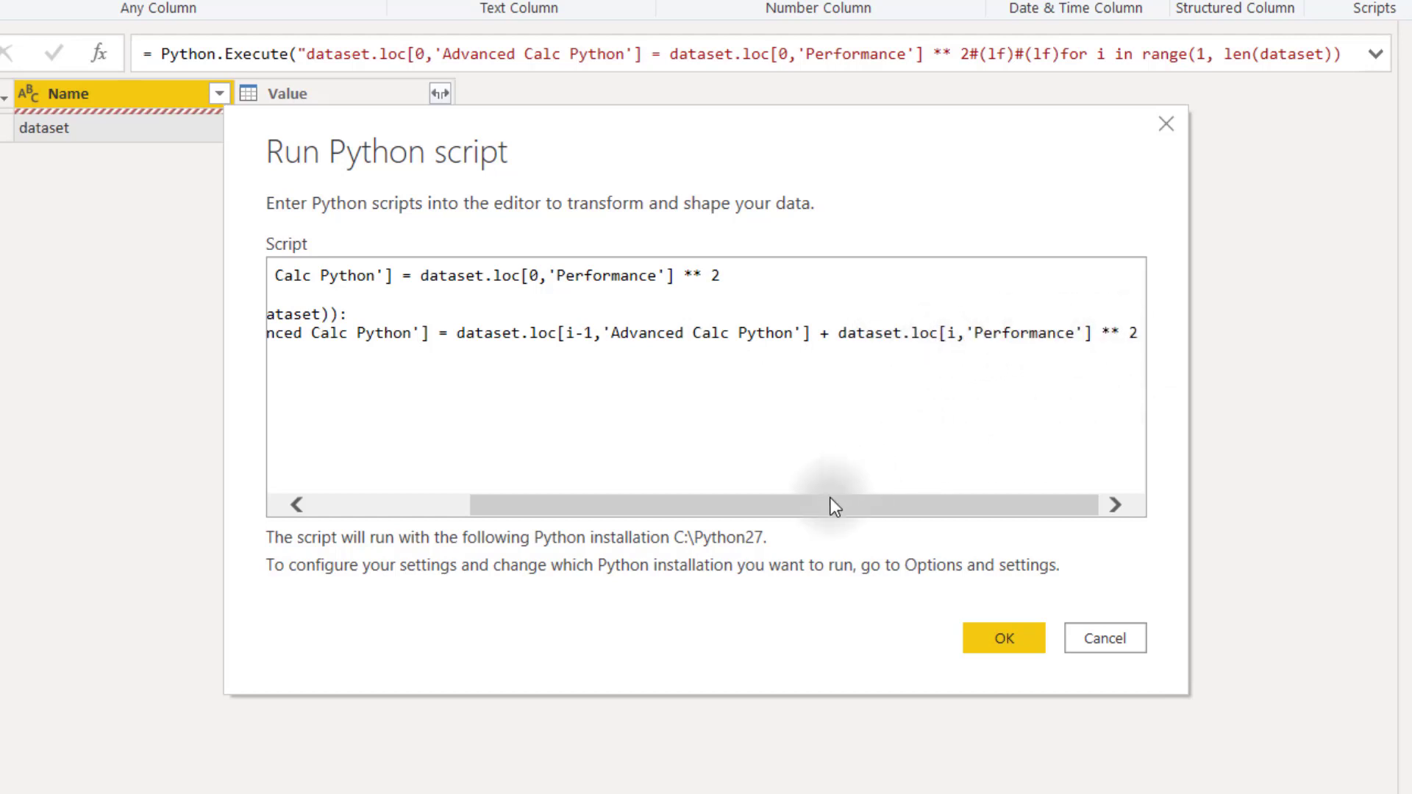
pyautogui.moveTo(829, 504); pyautogui.dragTo(813, 505)
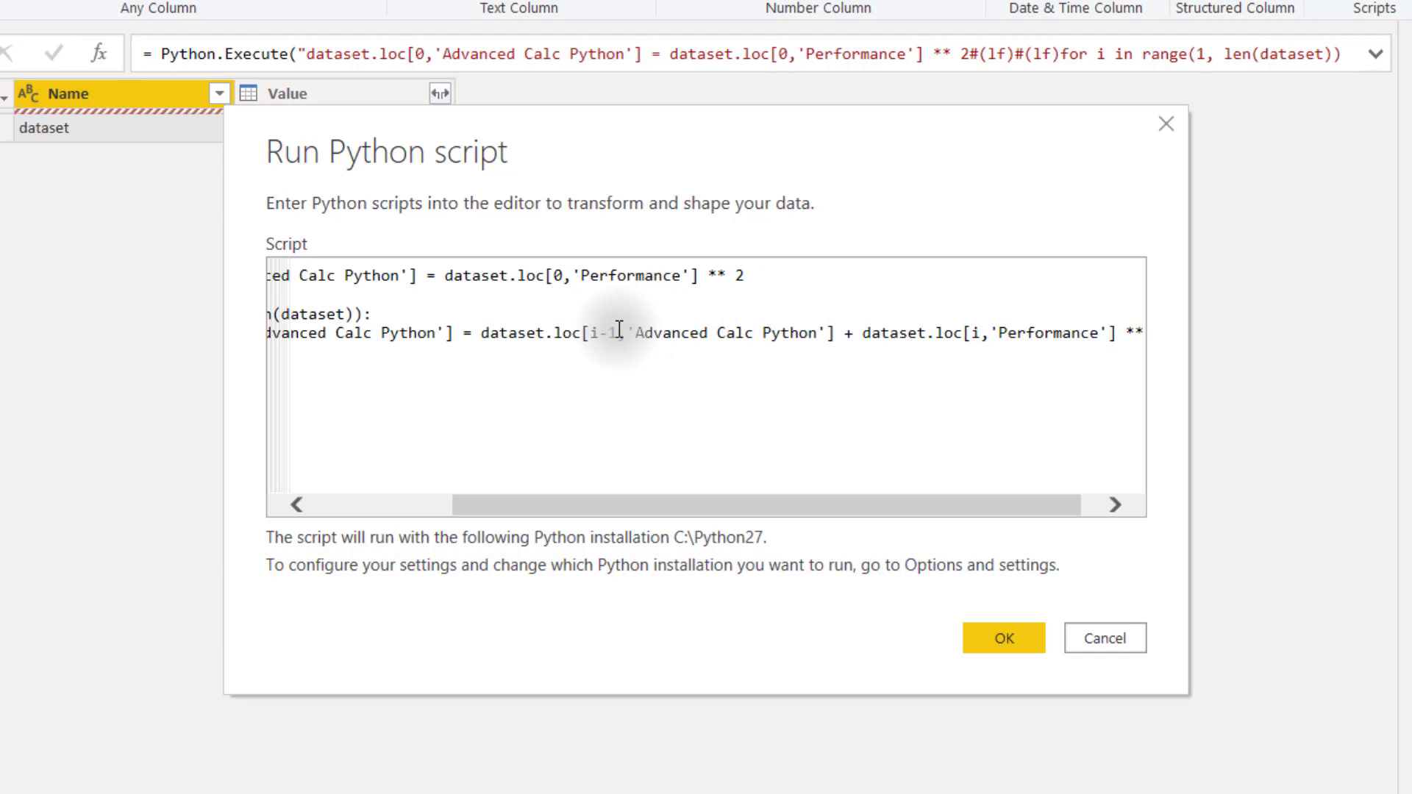
pyautogui.moveTo(748, 509); pyautogui.dragTo(867, 506)
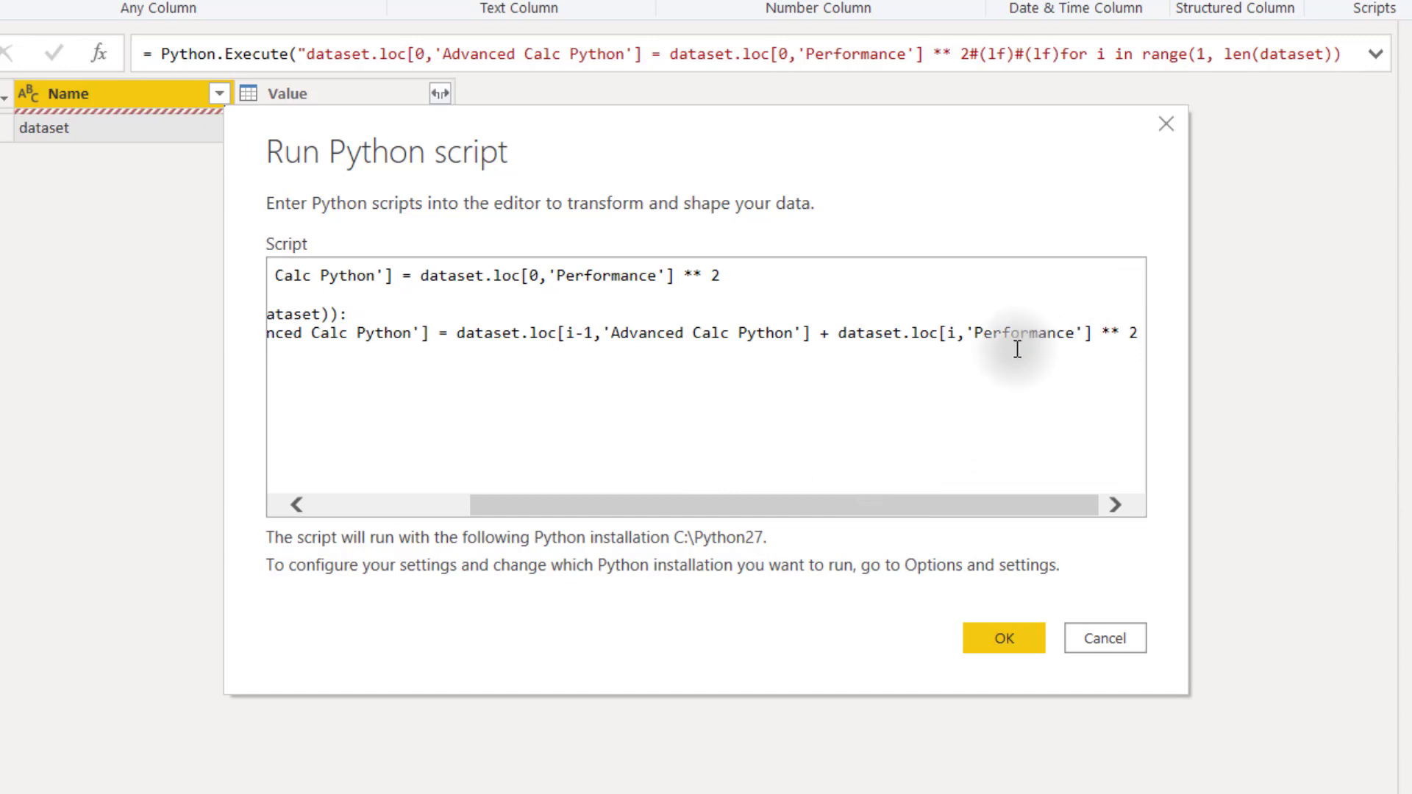
pyautogui.click(960, 350)
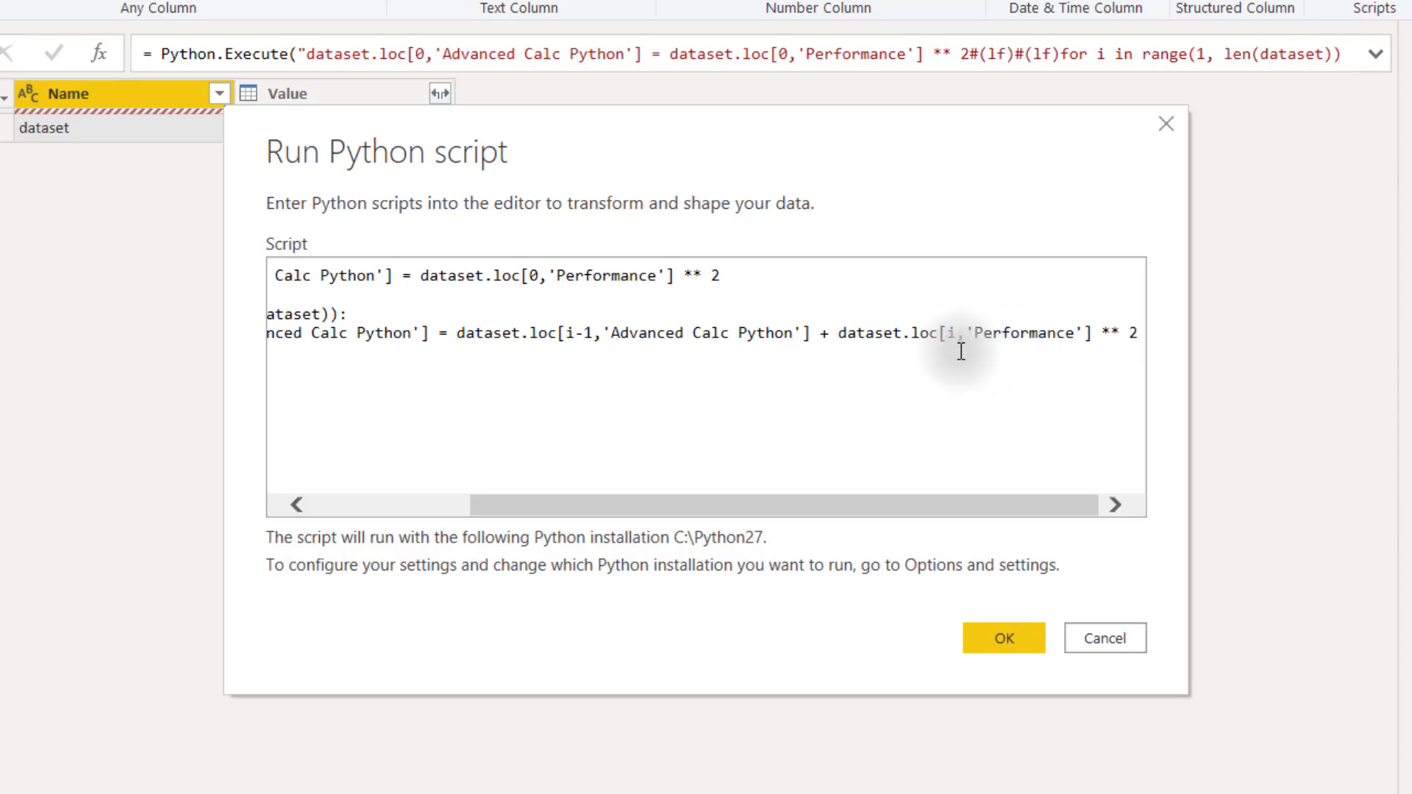
# Accept the script, close Excel to release Sample Iteration.xlsx, and refresh the Advanced Recursion preview.
pyautogui.click(993, 646)
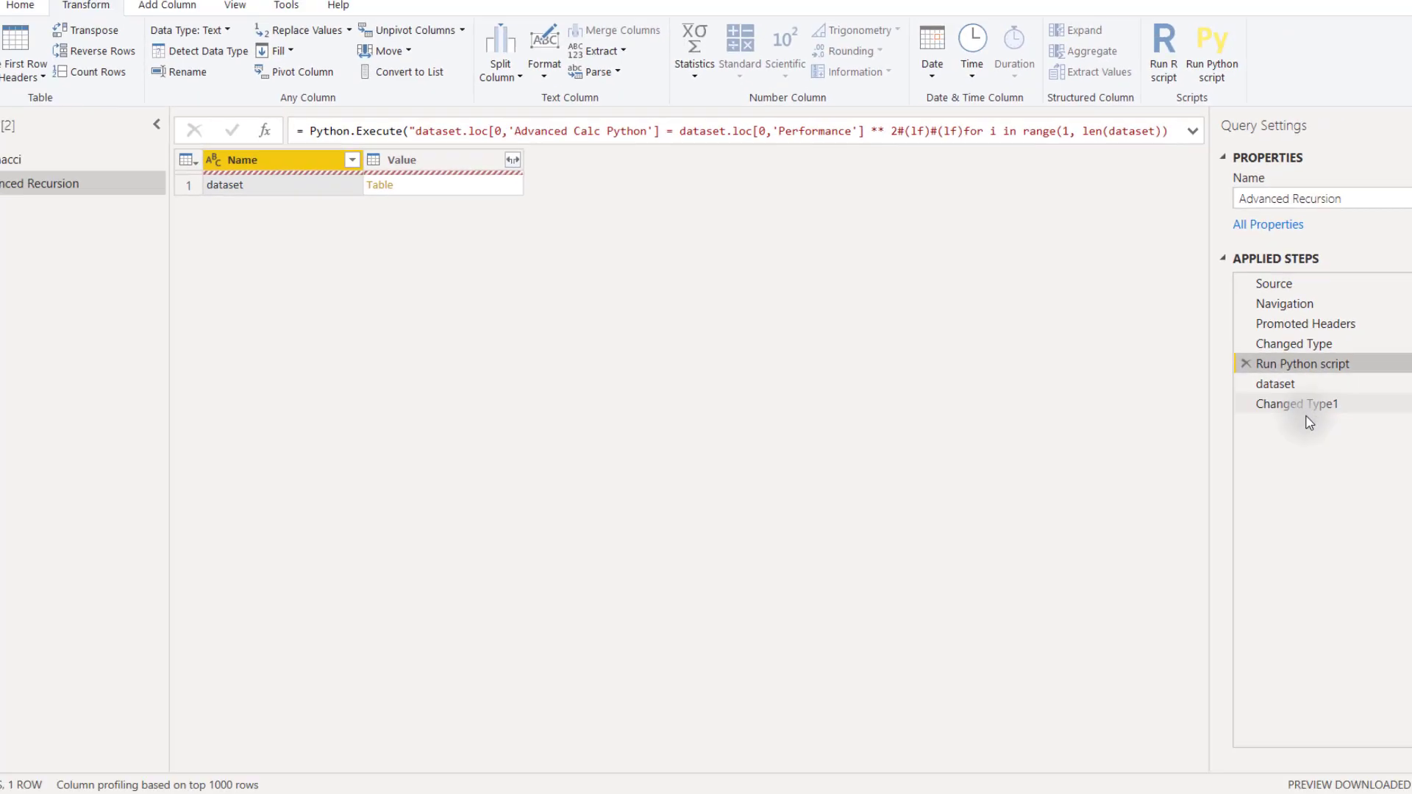
pyautogui.click(1309, 408)
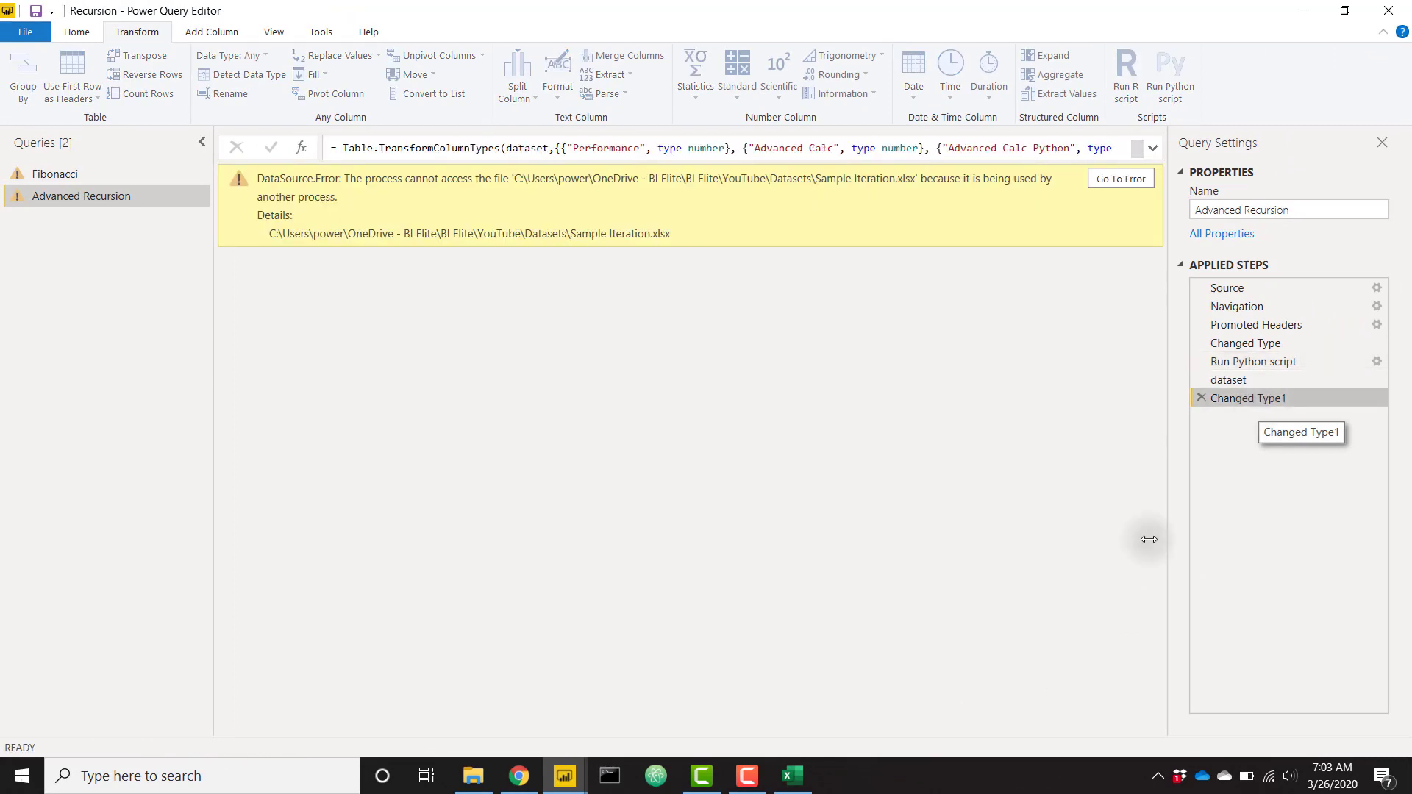
pyautogui.click(792, 775)
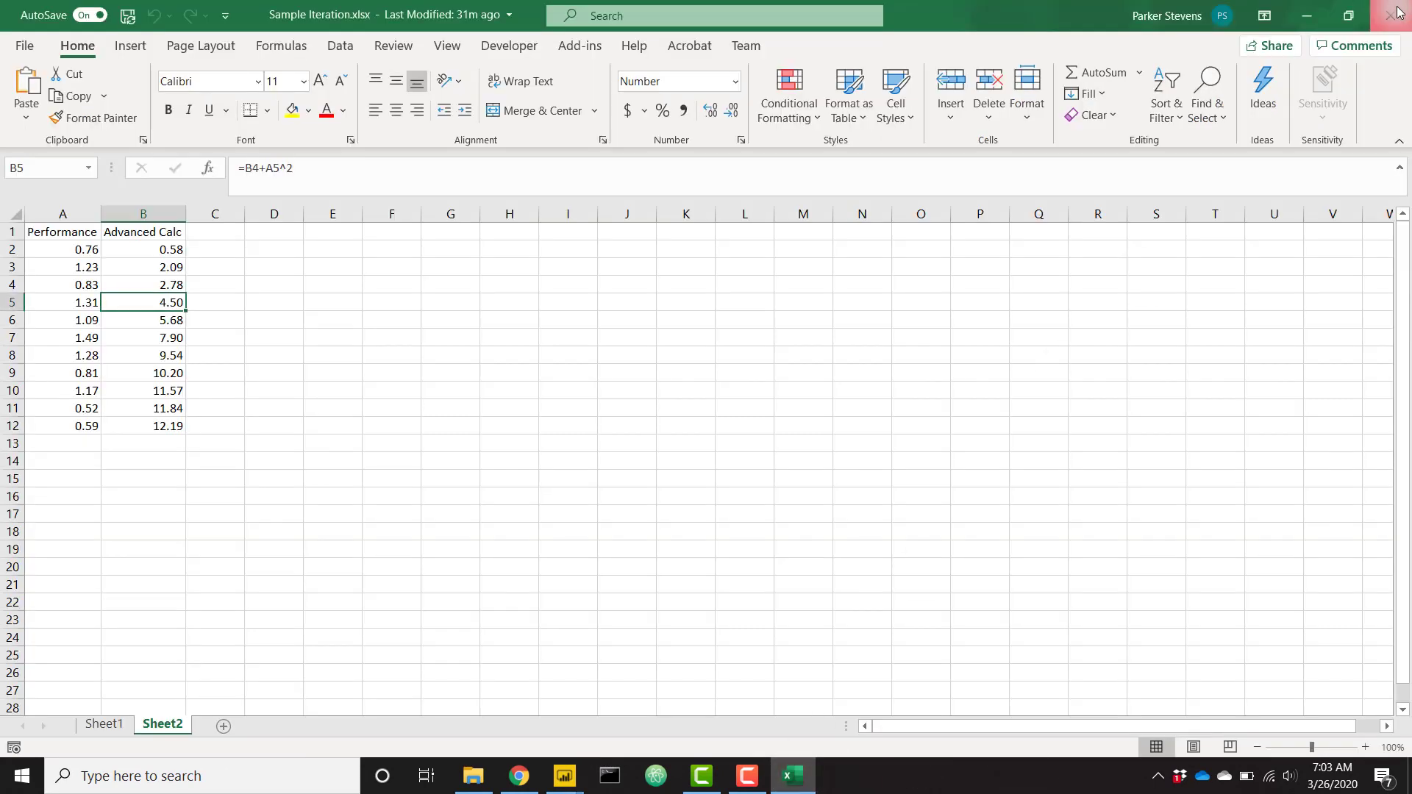
pyautogui.click(1394, 13)
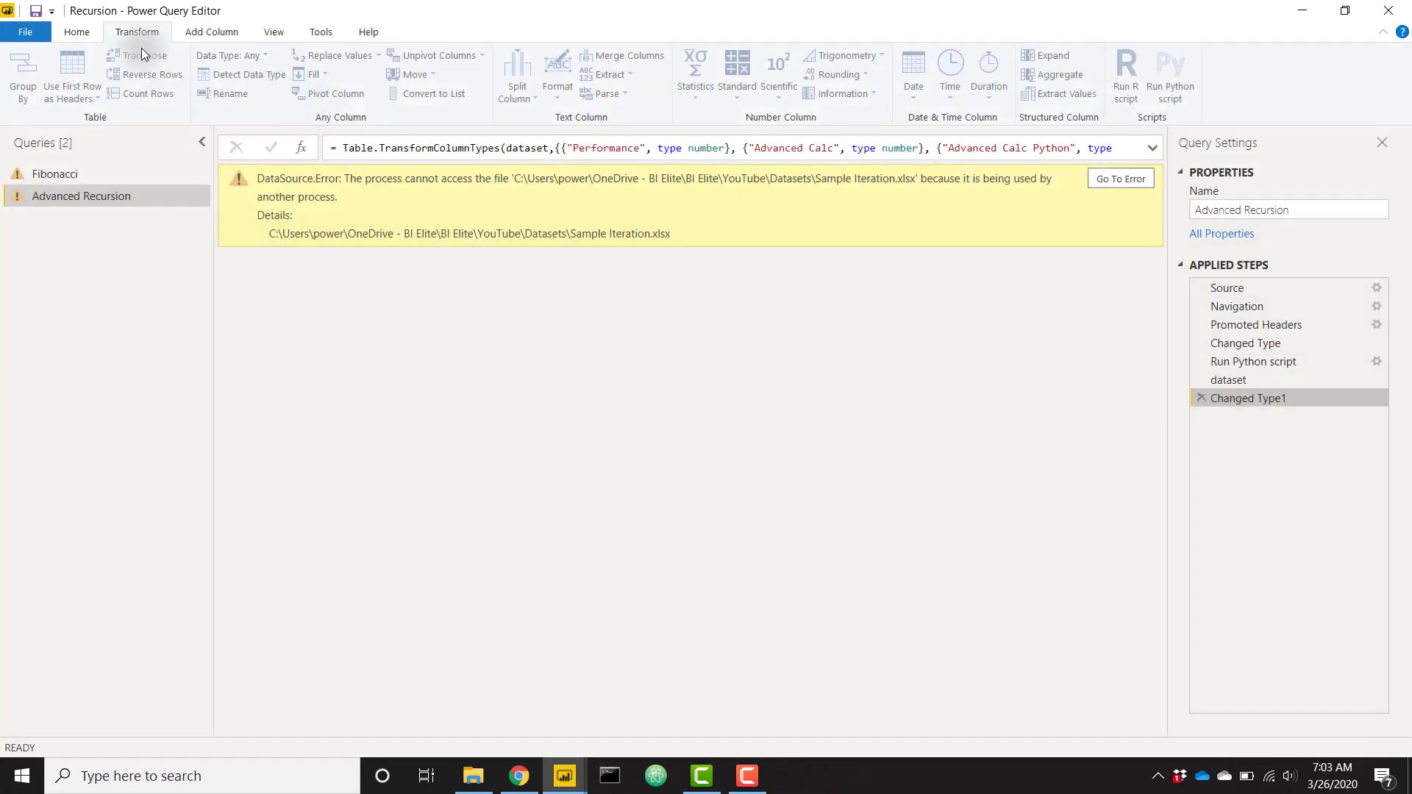
pyautogui.click(84, 29)
pyautogui.click(345, 76)
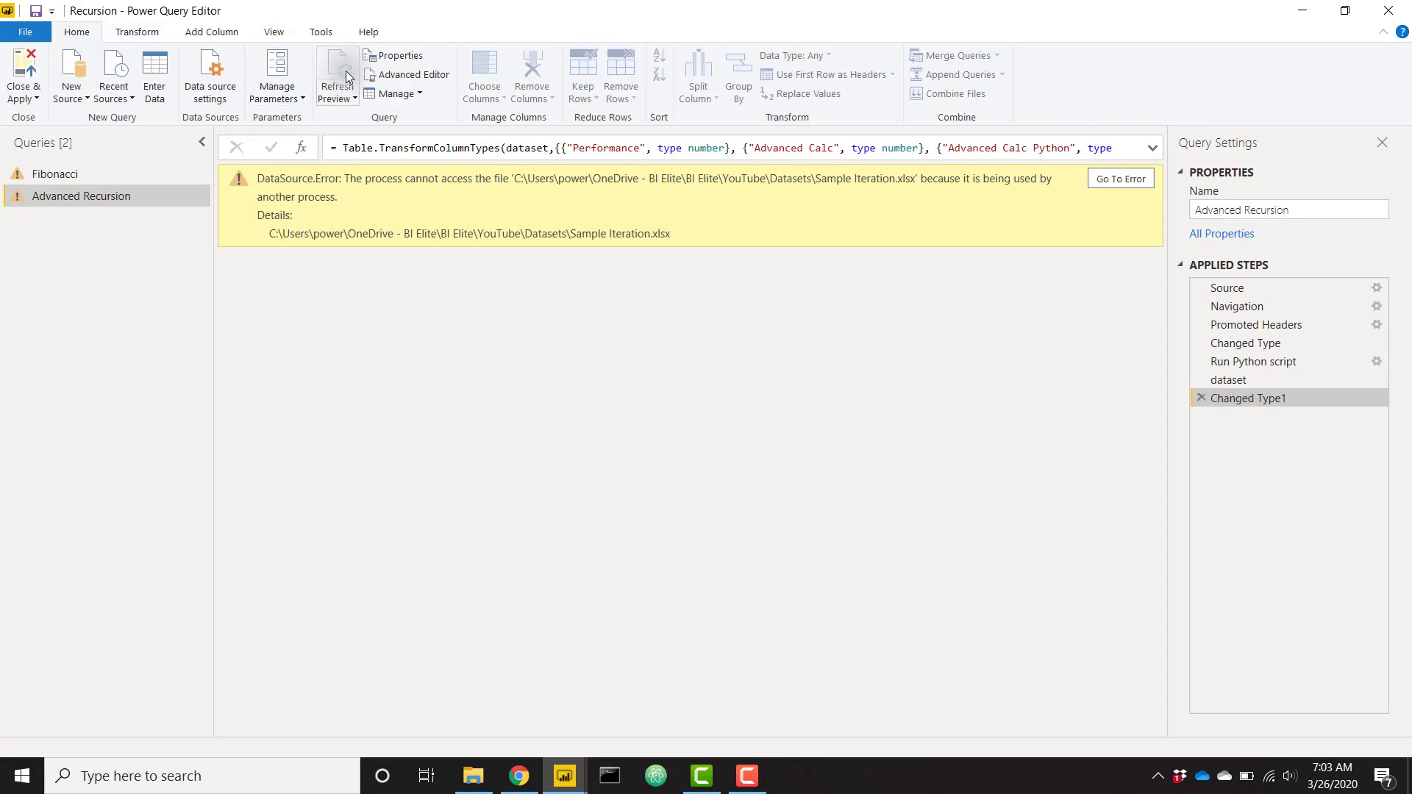